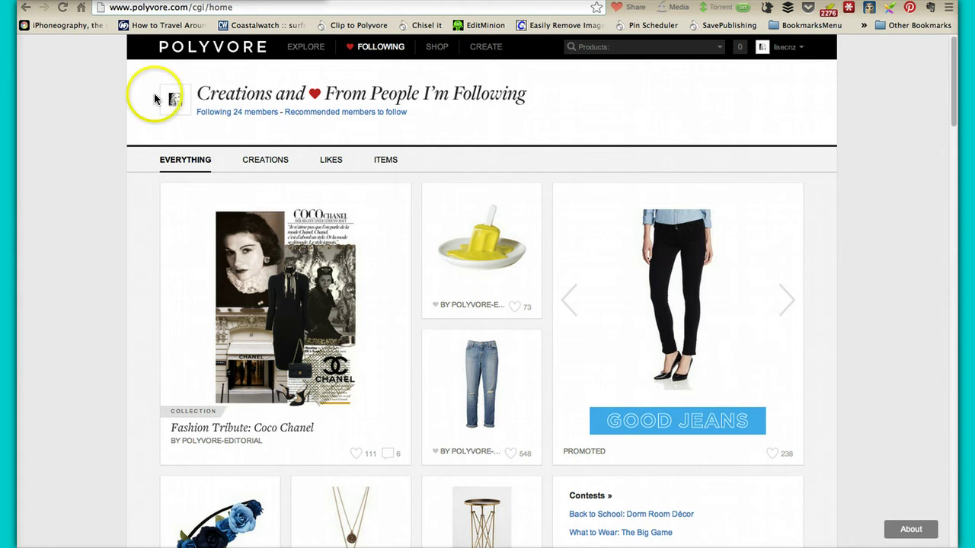
- Start a new collage and search the Jeans category for "dark denim"
left_click(491, 50)
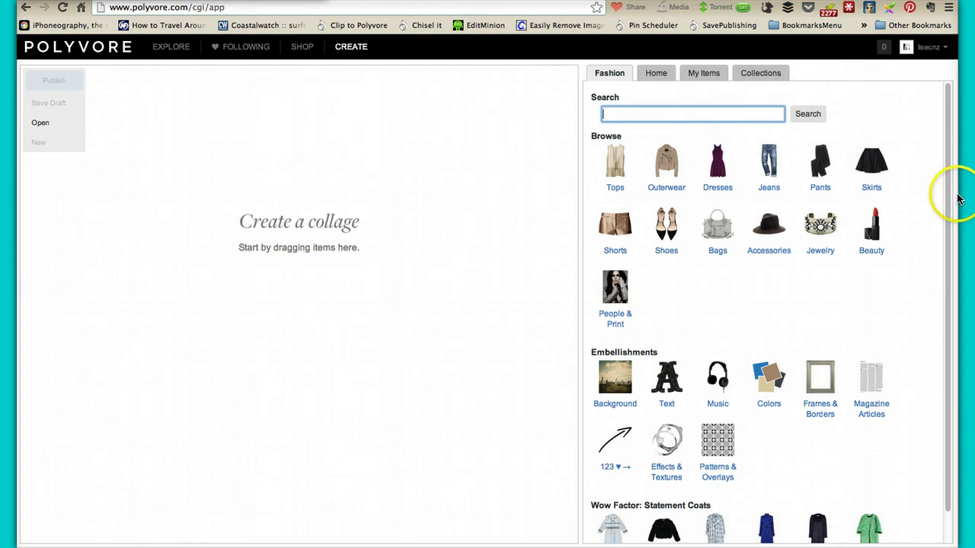
left_click(775, 190)
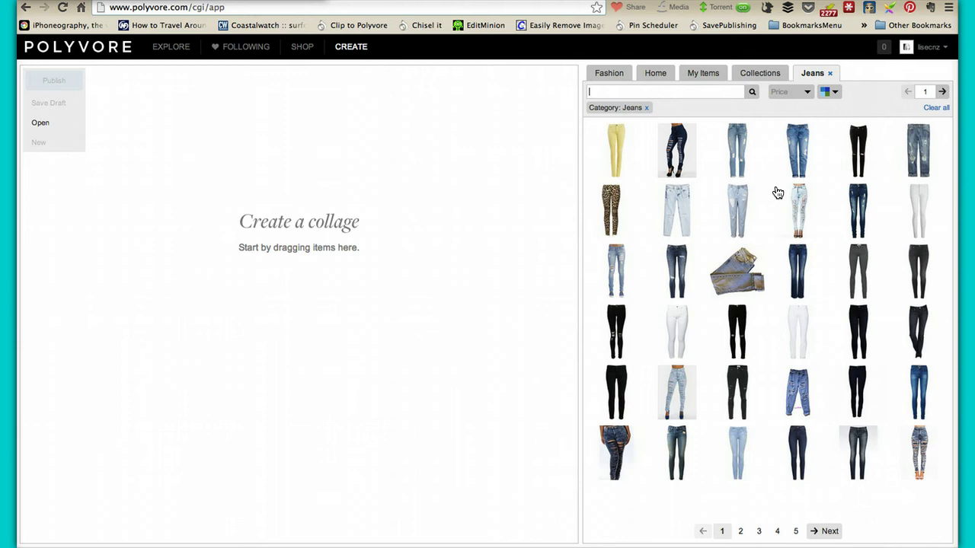
left_click(681, 93)
type("dark denim")
key("Return")
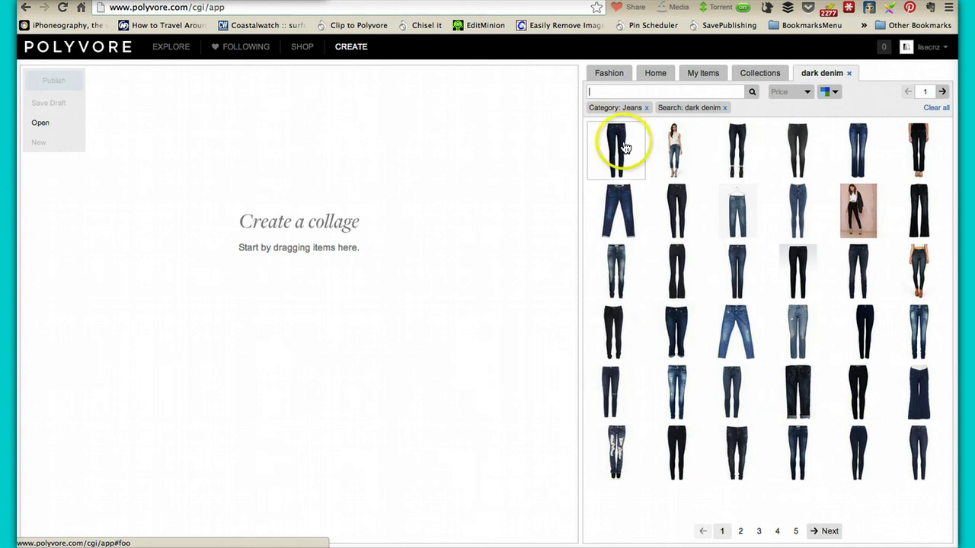
- Add the H&M Skinny Low Jeans to the left part of the collage and enlarge them to over twice their size
mouse_move(618, 148)
left_click_drag(619, 148, 170, 230)
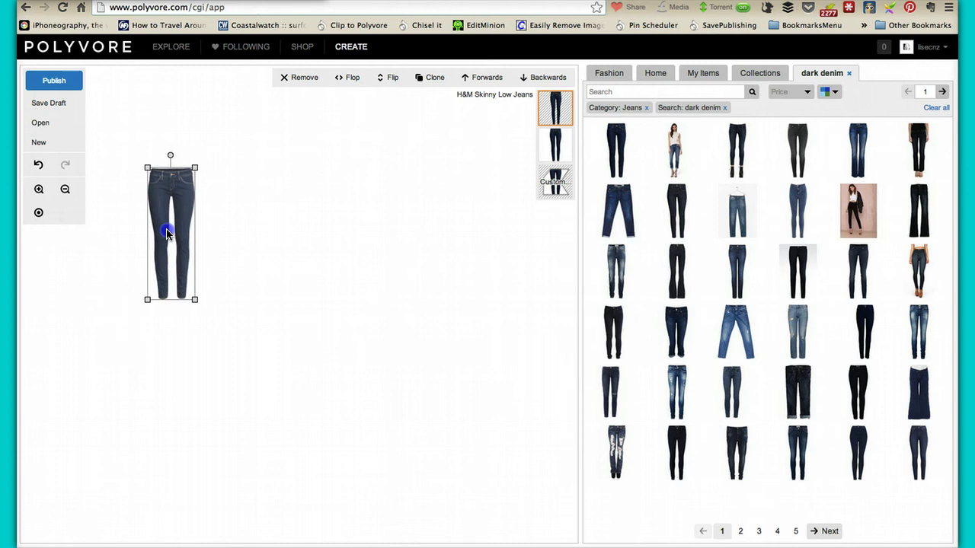
left_click(192, 296)
left_click_drag(192, 296, 251, 404)
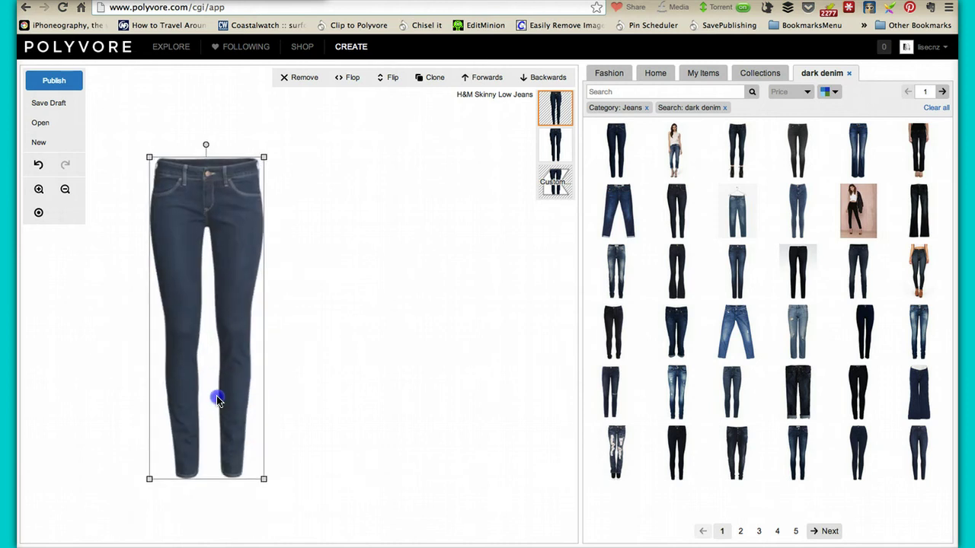
left_click(337, 403)
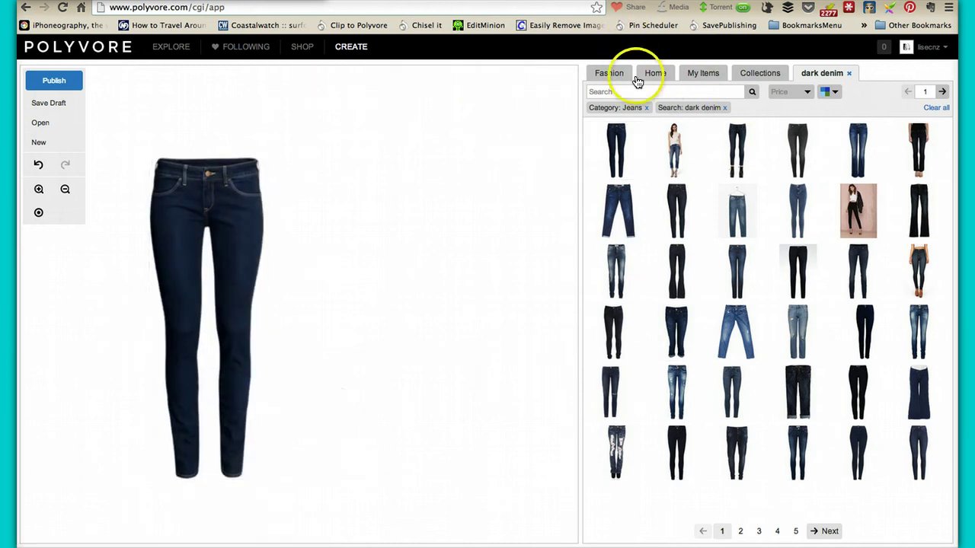
- Browse the Tops category filtered by coral red and go to the second page of results
left_click(612, 73)
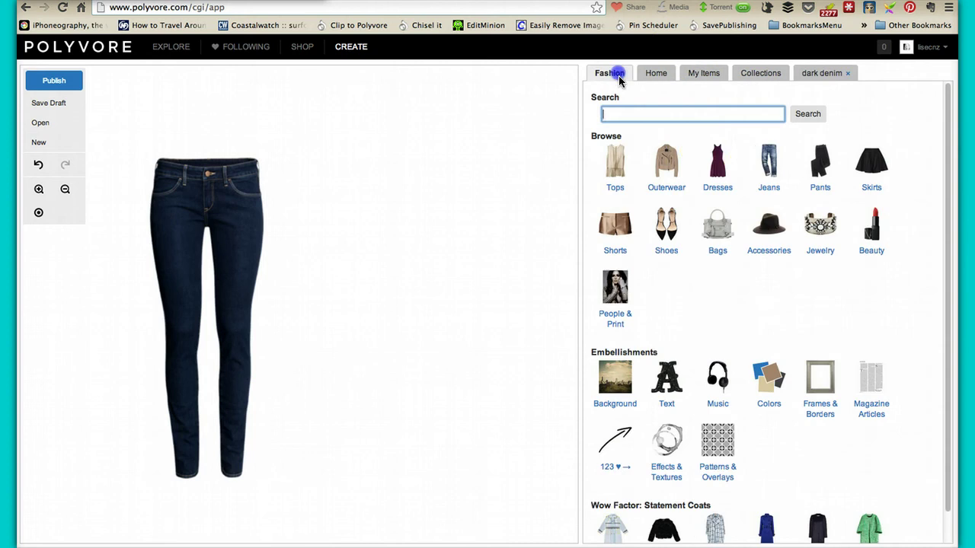
left_click(617, 171)
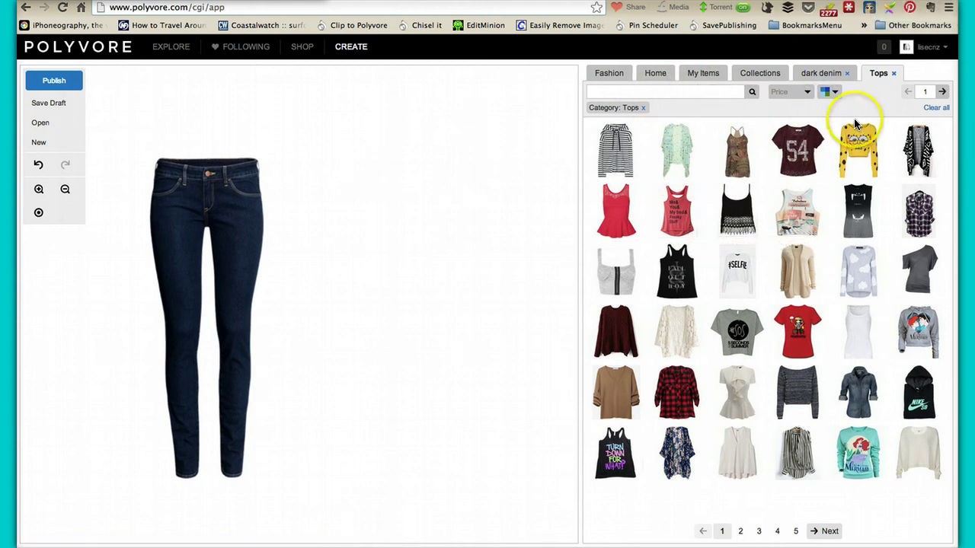
left_click(835, 92)
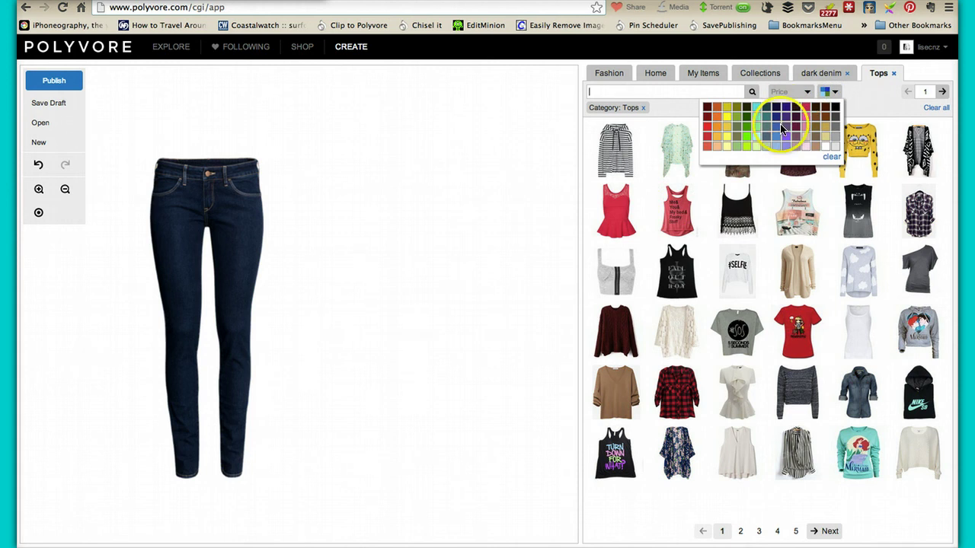
left_click(708, 139)
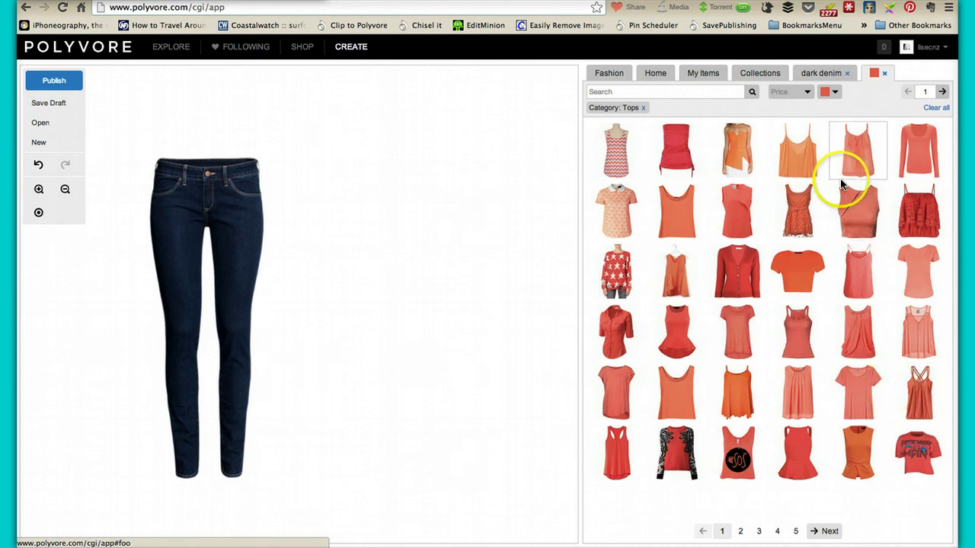
left_click(829, 532)
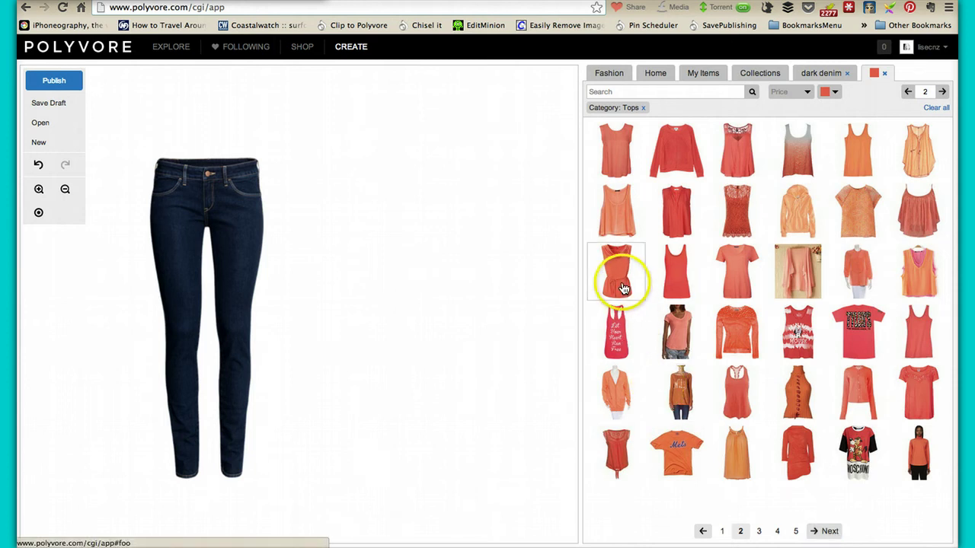
- Add the belted coral cowl-neck top to the collage, enlarge it and place it overlapping the upper part of the jeans
left_click_drag(623, 288, 315, 229)
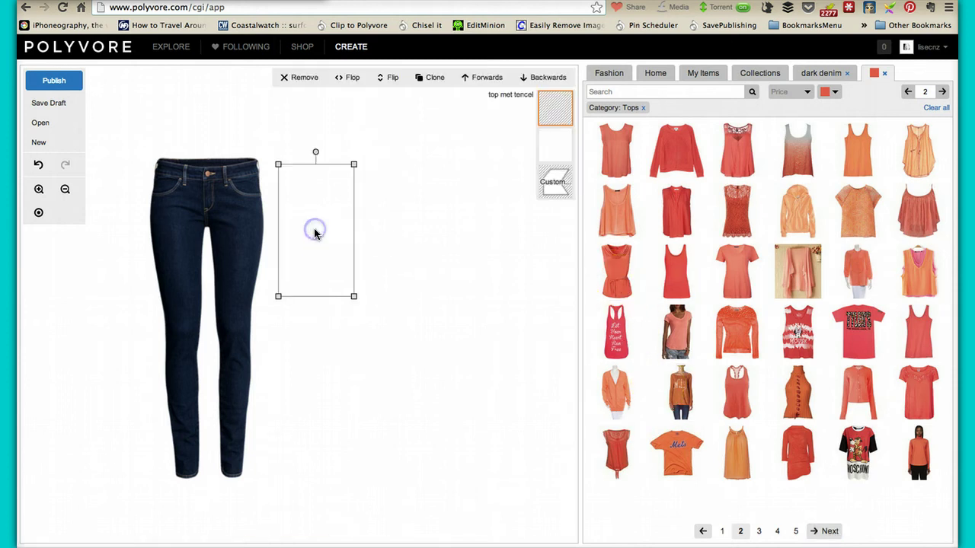
left_click_drag(332, 286, 322, 322)
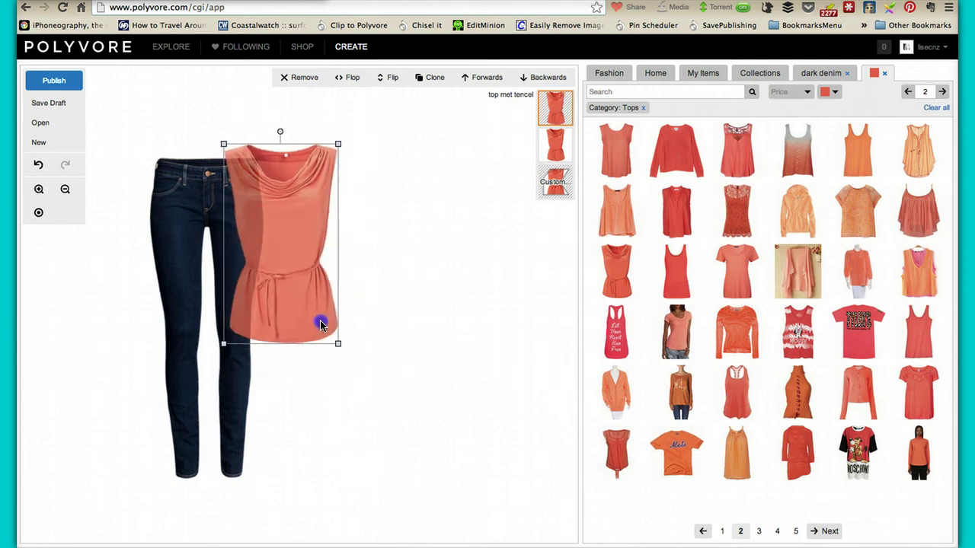
left_click(416, 305)
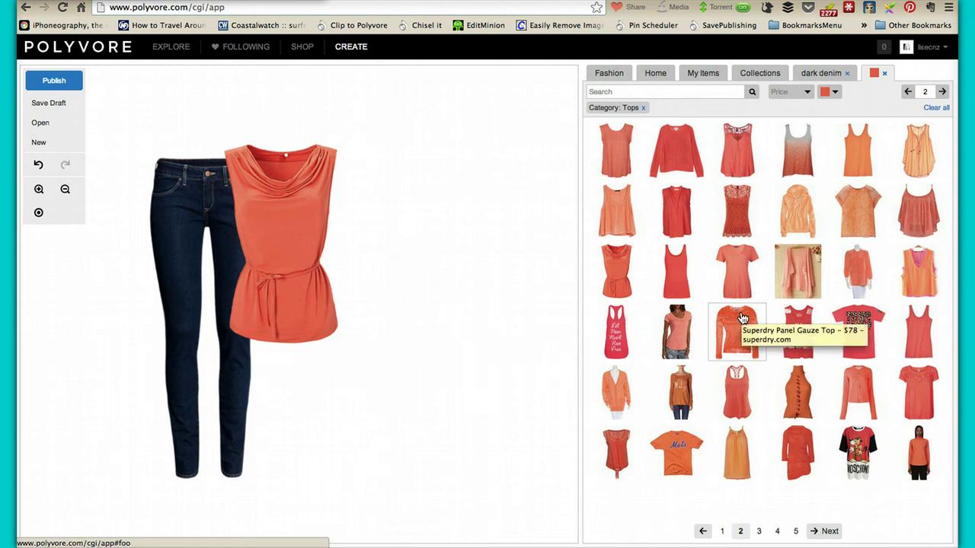
- Search the fashion catalog for "Blazers" and preview the beige Doublju cropped blazer's details
left_click(609, 74)
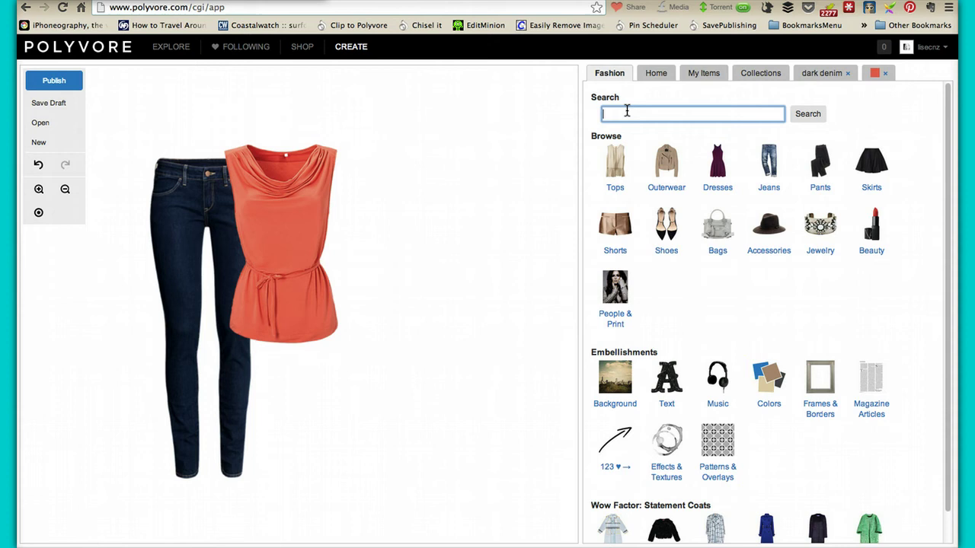
type("Blazer")
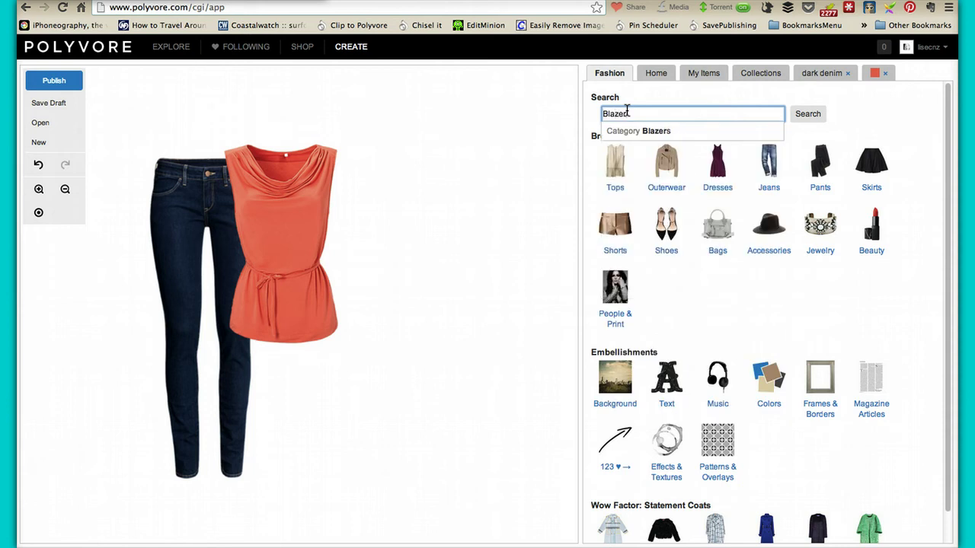
type("s")
key("Return")
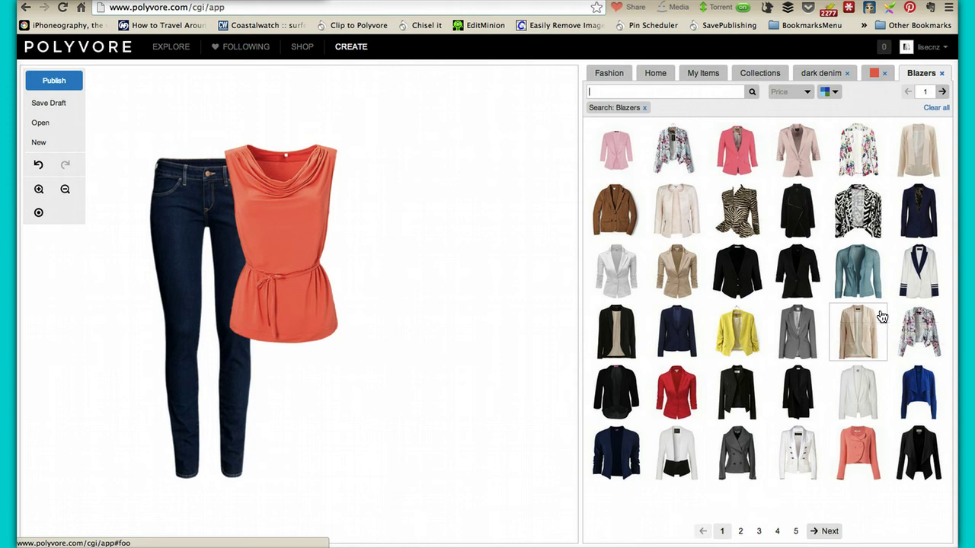
left_click(678, 258)
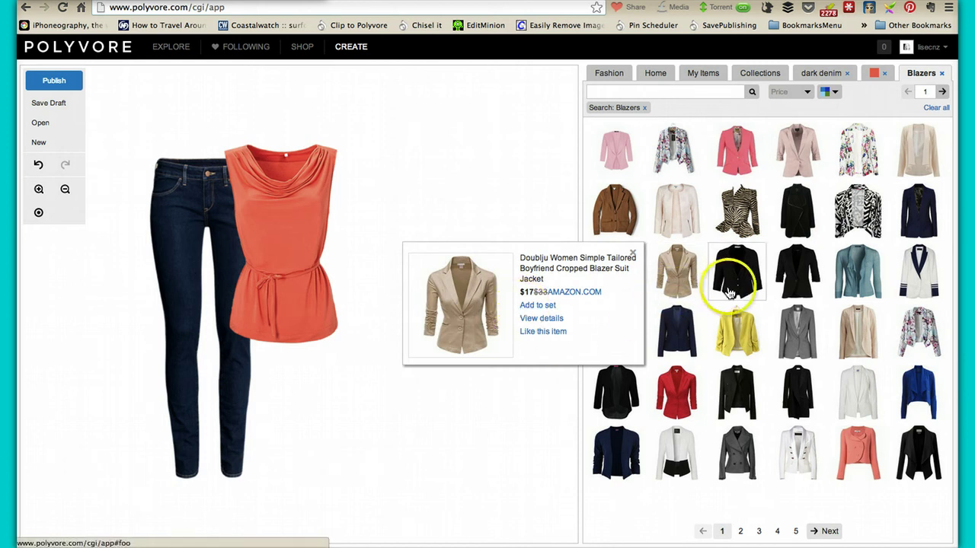
left_click(852, 91)
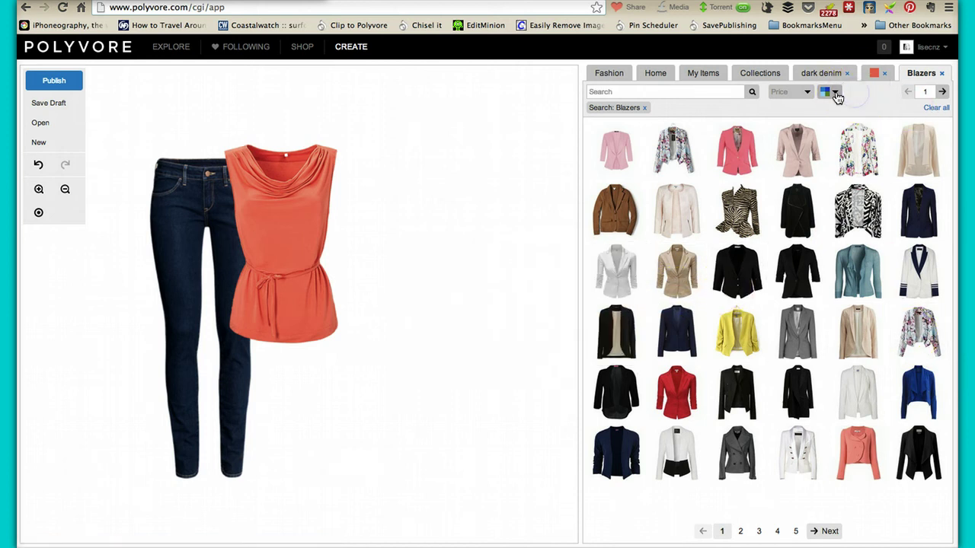
- Filter the blazer results by pale yellow
left_click(835, 92)
left_click(837, 134)
left_click(828, 137)
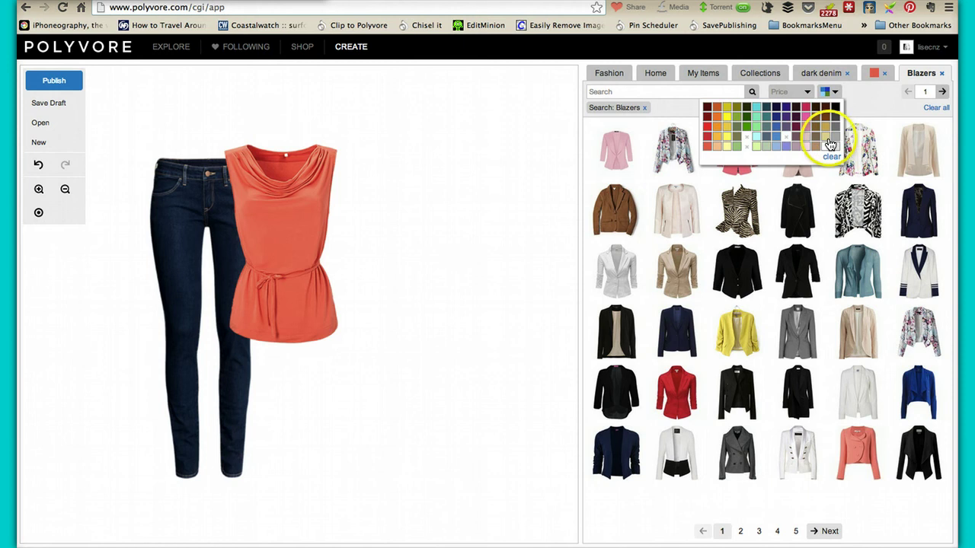
left_click(828, 141)
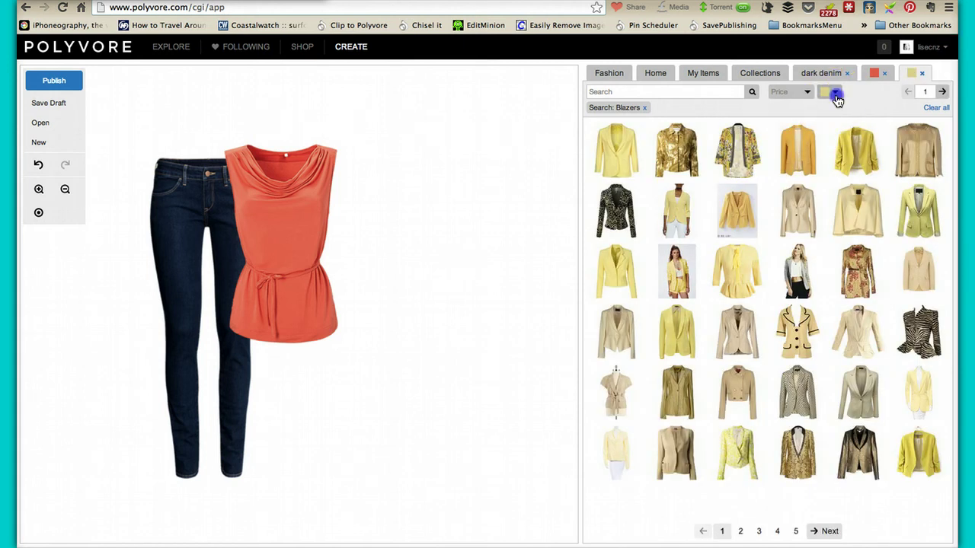
- Filter the blazers by light brown and add the Weekend Max Mara Fify cropped blazer to the collage, enlarged beside the coral top
left_click(835, 94)
left_click(816, 140)
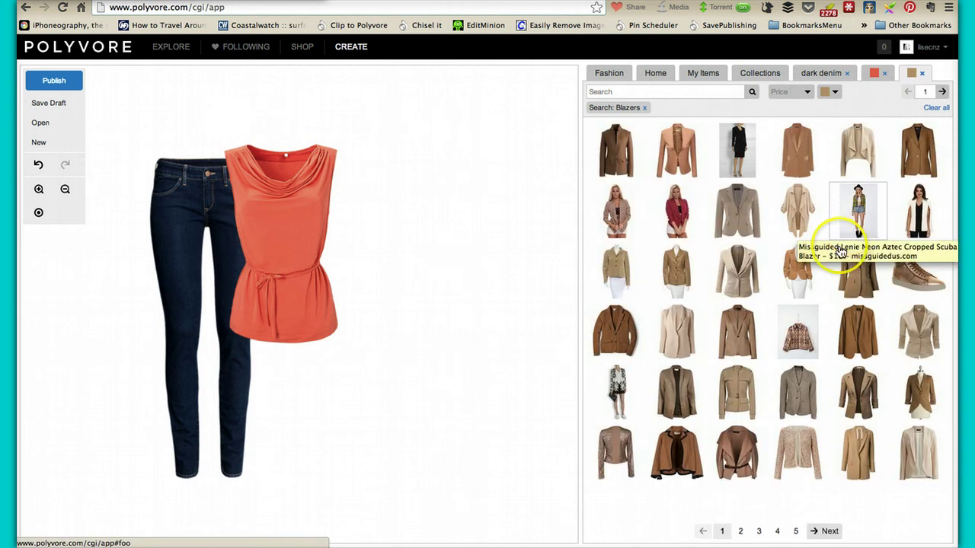
left_click(747, 219)
left_click_drag(754, 228, 339, 175)
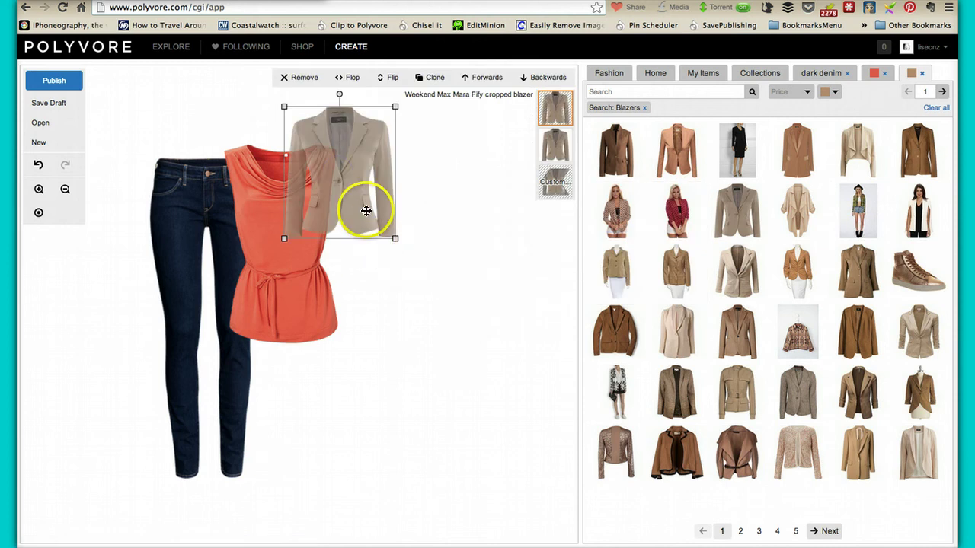
left_click_drag(366, 211, 445, 325)
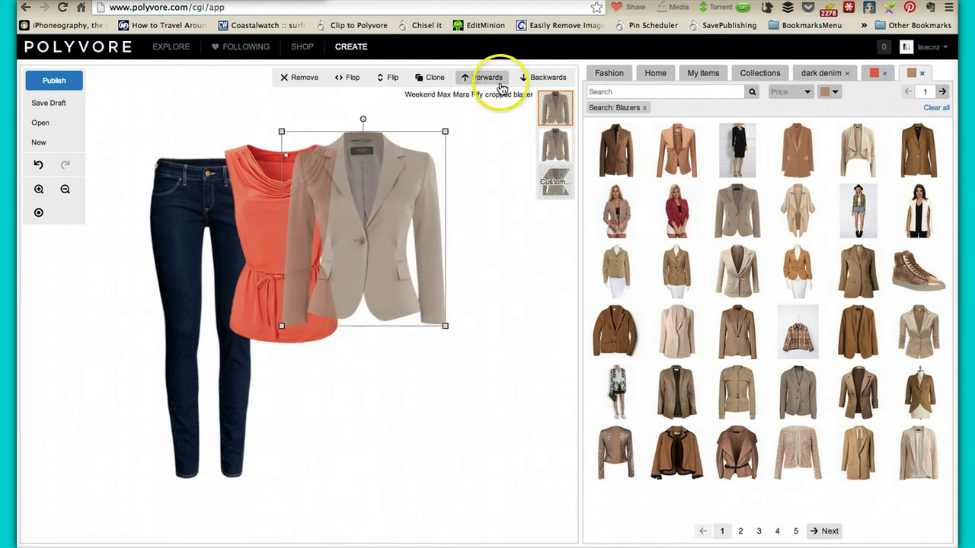
- Send the blazer backwards behind the coral top and move it so that it frames the top and overlaps the jeans
left_click(543, 77)
left_click_drag(414, 279, 333, 264)
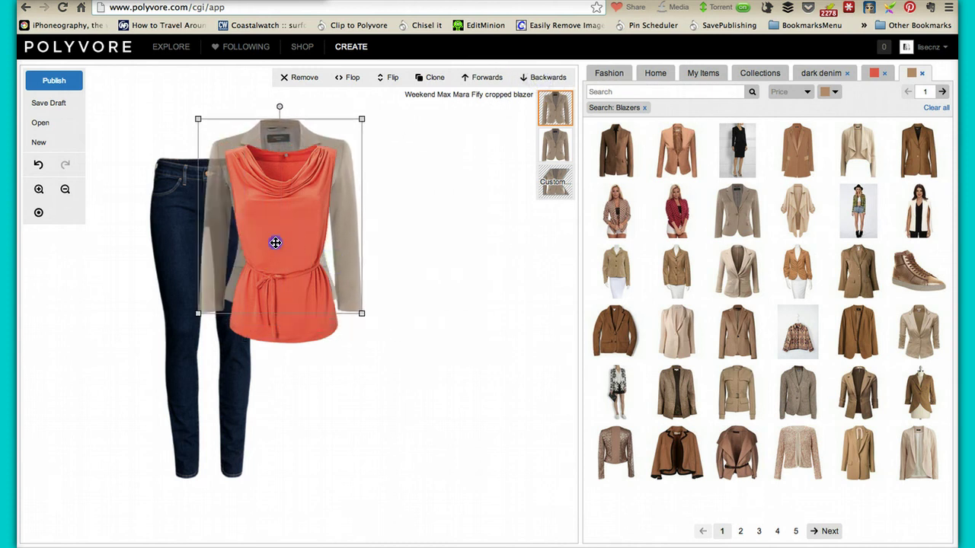
mouse_move(276, 243)
left_mouse_down()
mouse_move(279, 264)
mouse_move(257, 244)
left_mouse_up()
left_click(503, 305)
- Move the coral top lower and slightly to the right so that the blazer's collar and lapels show above it
left_click(282, 332)
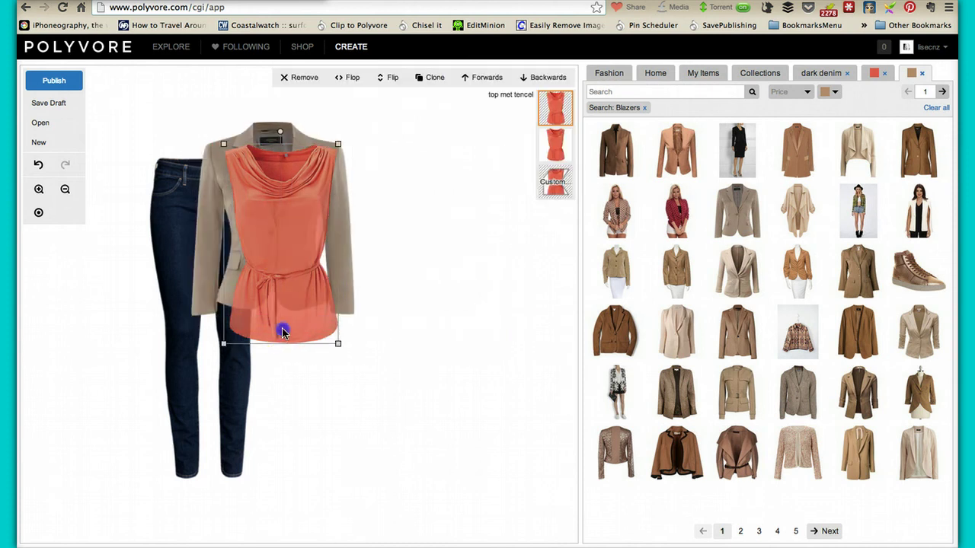
left_click_drag(282, 332, 295, 358)
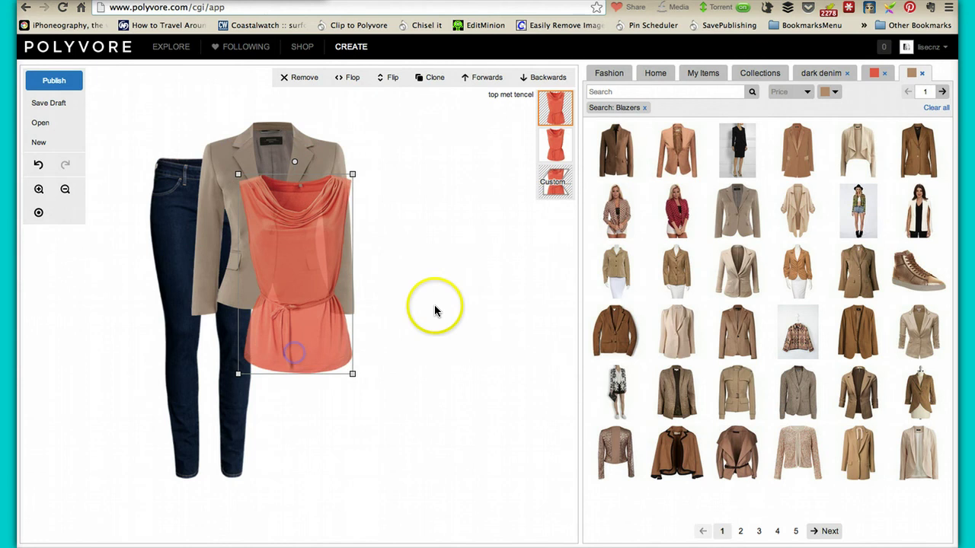
left_click(435, 310)
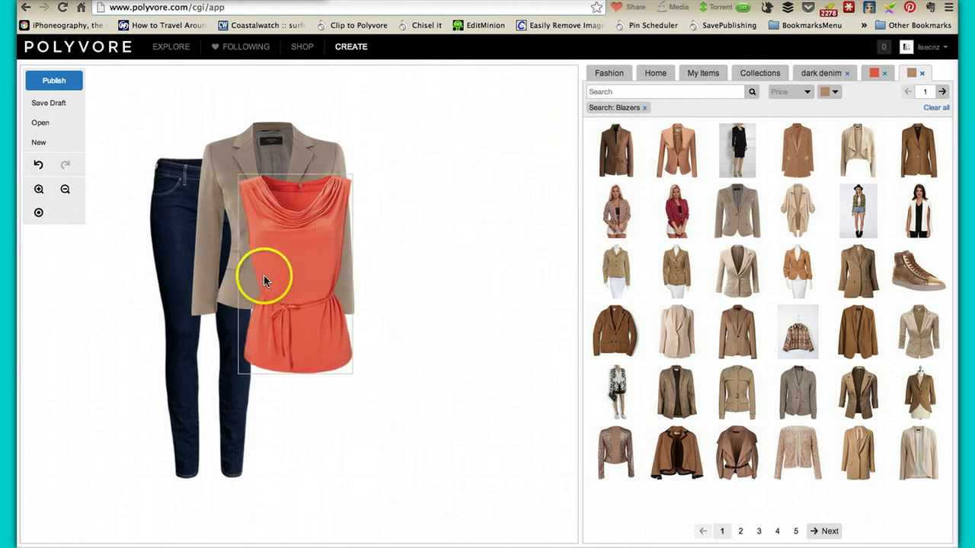
left_click_drag(287, 260, 313, 273)
left_click(457, 234)
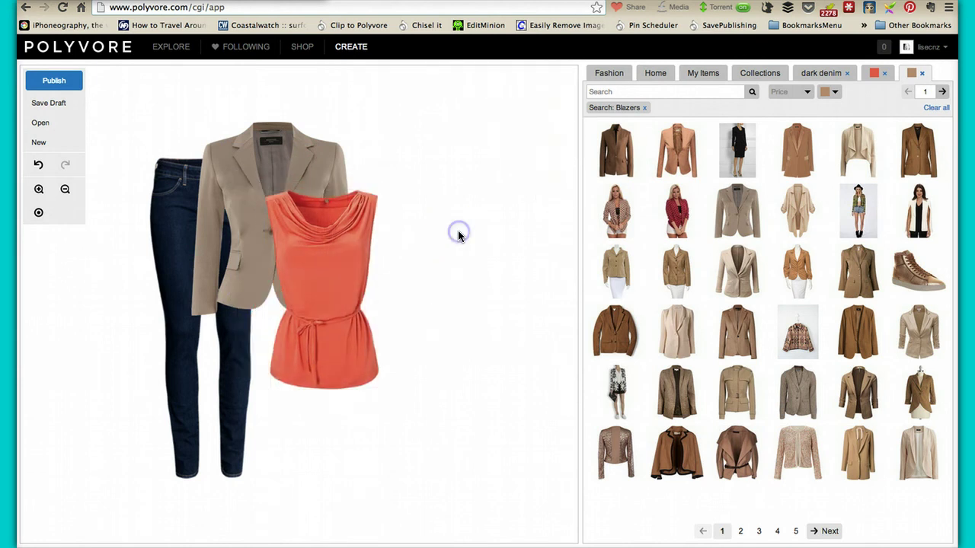
left_click_drag(320, 309, 309, 315)
left_click(442, 266)
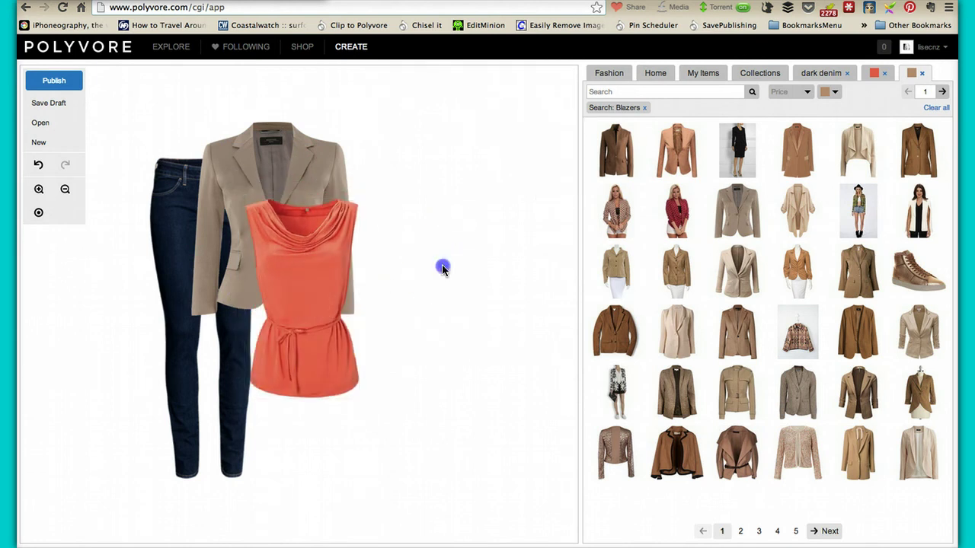
- Search the Shoes category for "wedges"
left_click(609, 72)
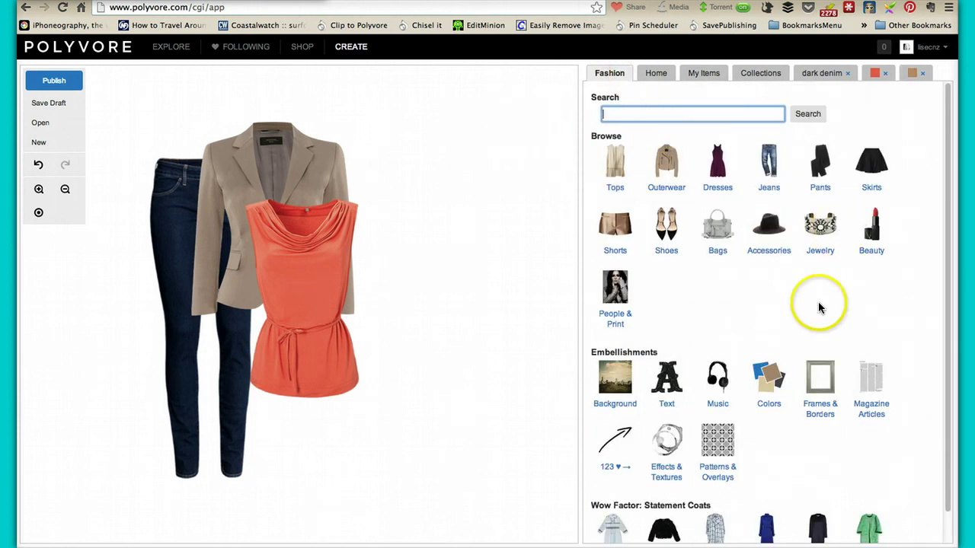
left_click(675, 253)
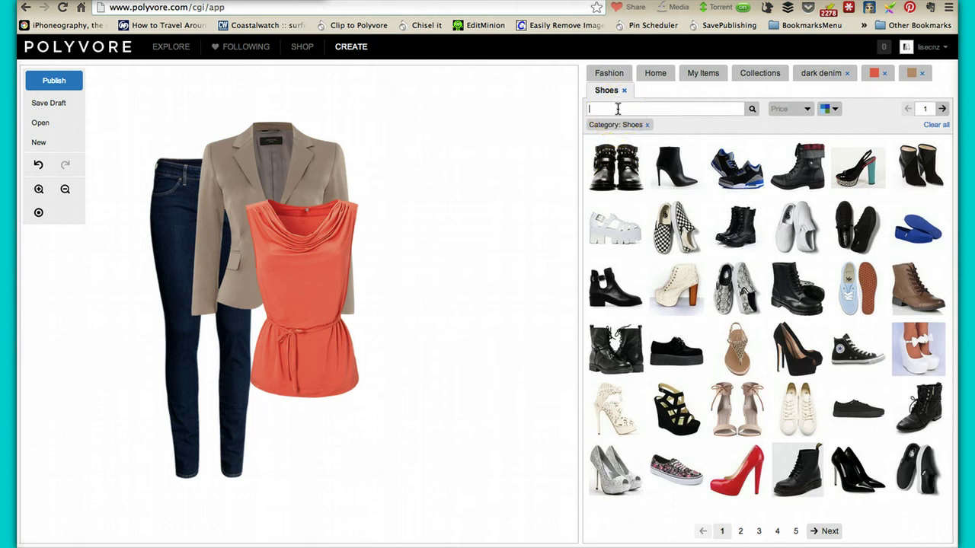
type("wedges")
key("Return")
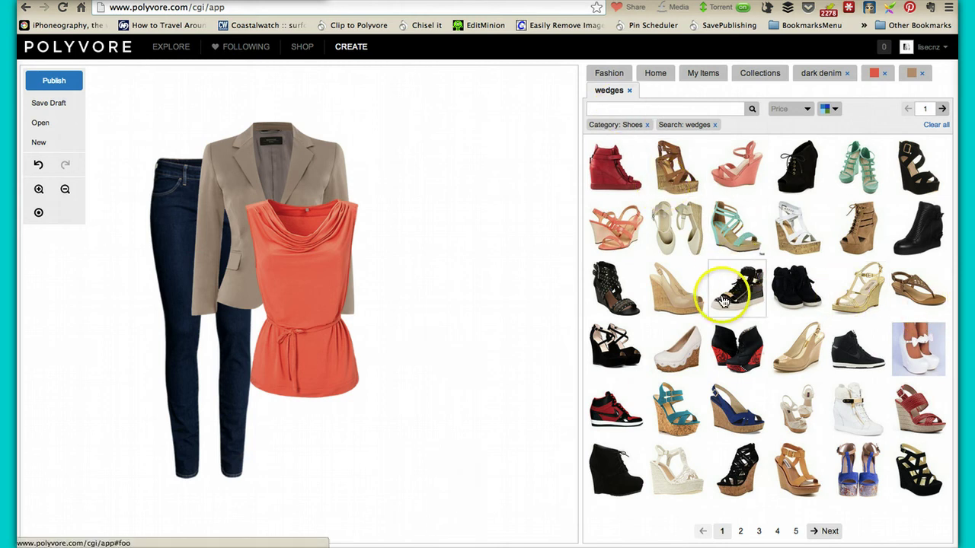
- Add the beige Nine West Leggy patent sandal to the collage, placed over the lower legs of the jeans below the top
left_click(686, 308)
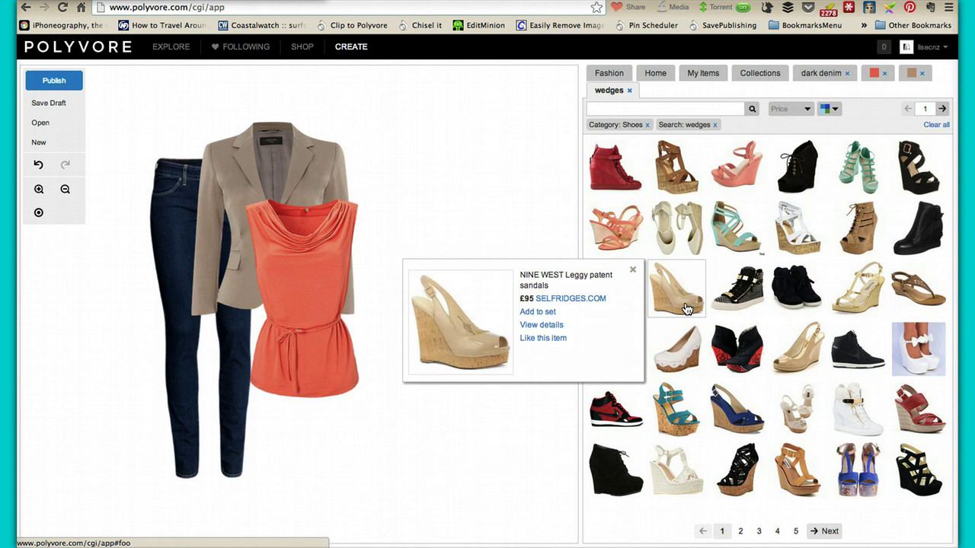
left_click_drag(686, 318, 276, 450)
left_click(404, 464)
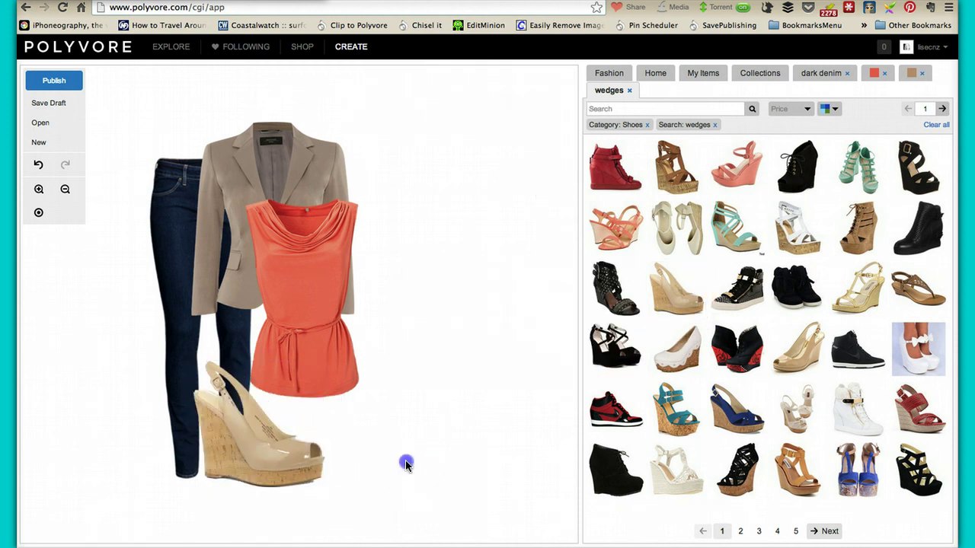
- Shrink the beige wedge sandal slightly and place it over the lower legs of the jeans, below the coral top
left_click_drag(290, 484, 303, 468)
left_click(411, 463)
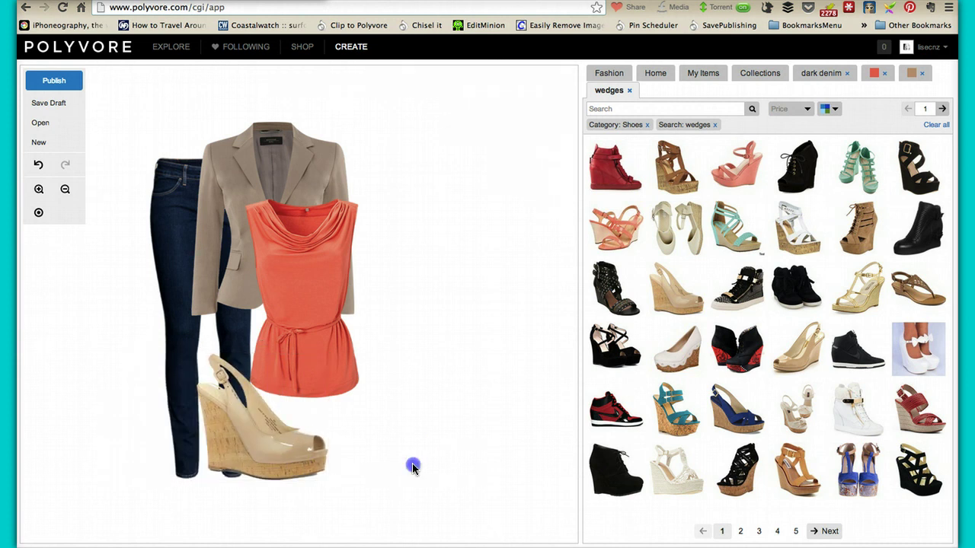
left_click(623, 75)
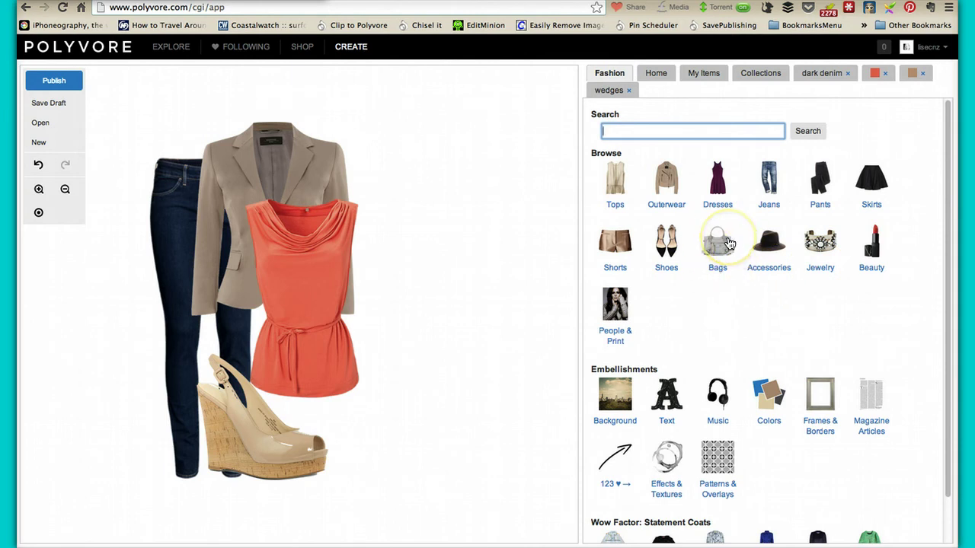
left_click(270, 474)
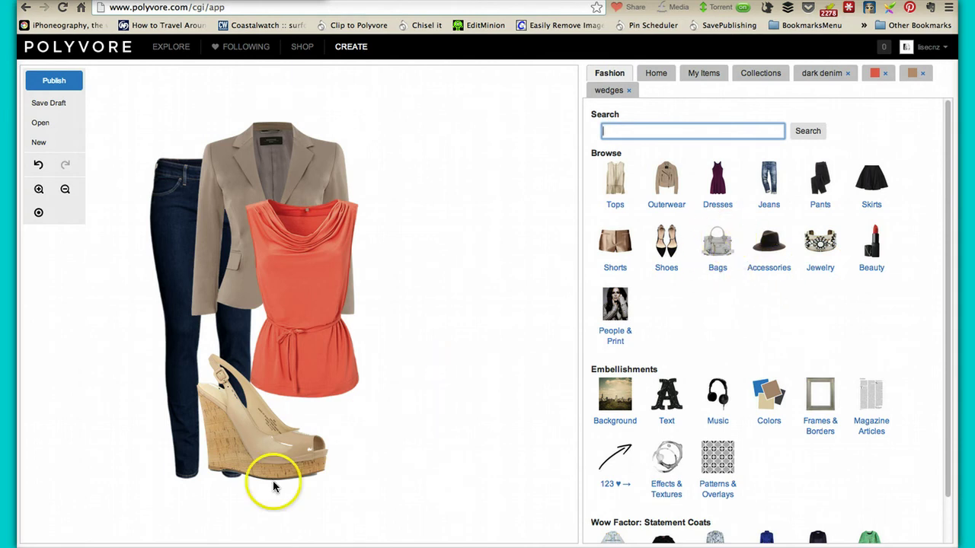
left_click_drag(196, 355, 220, 376)
left_click_drag(297, 458, 269, 461)
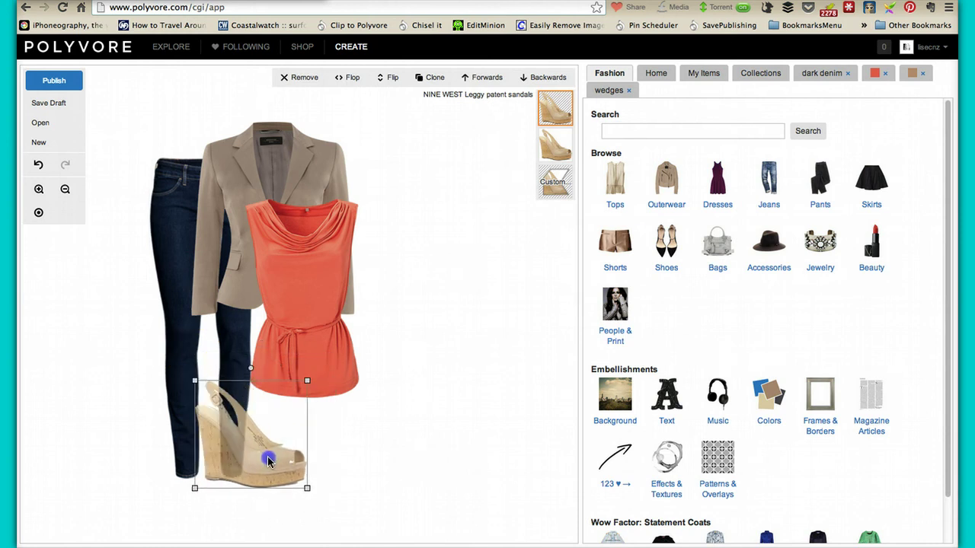
left_click(366, 463)
- Search the Jewelry category for "earrings"
left_click(825, 257)
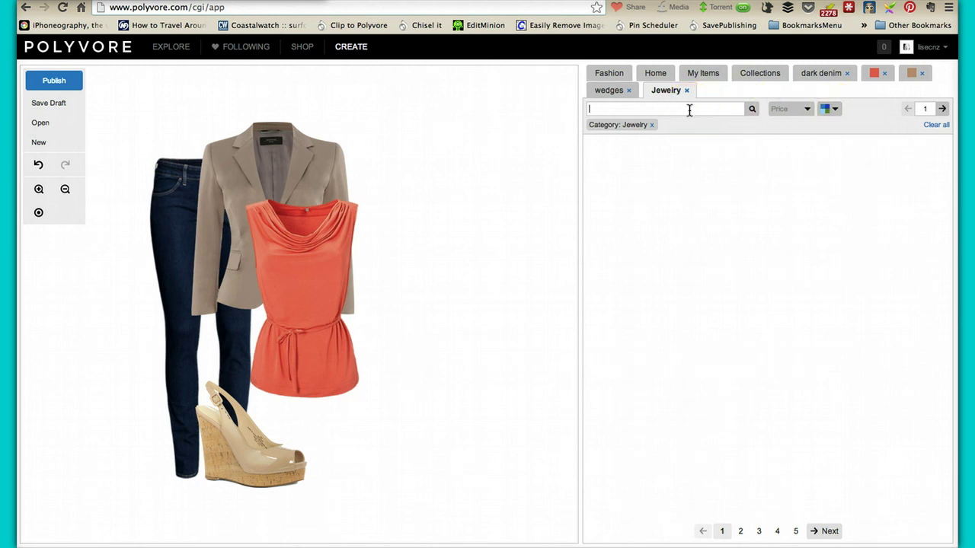
type("earrings")
key("Return")
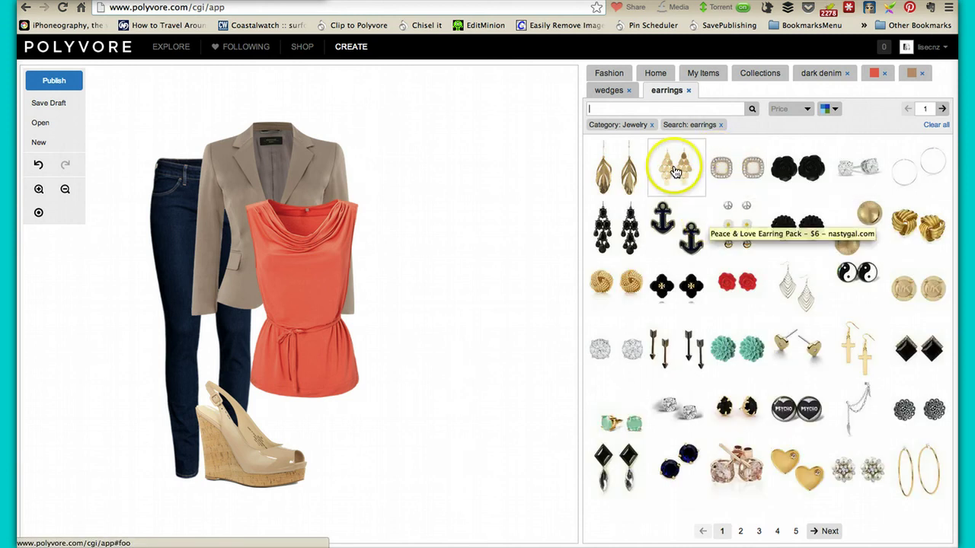
- Add the Irene Neuwirth yellow-gold chandelier earrings, shrink them and place them over the jeans and the top's lower left edge
left_click_drag(676, 168, 326, 325)
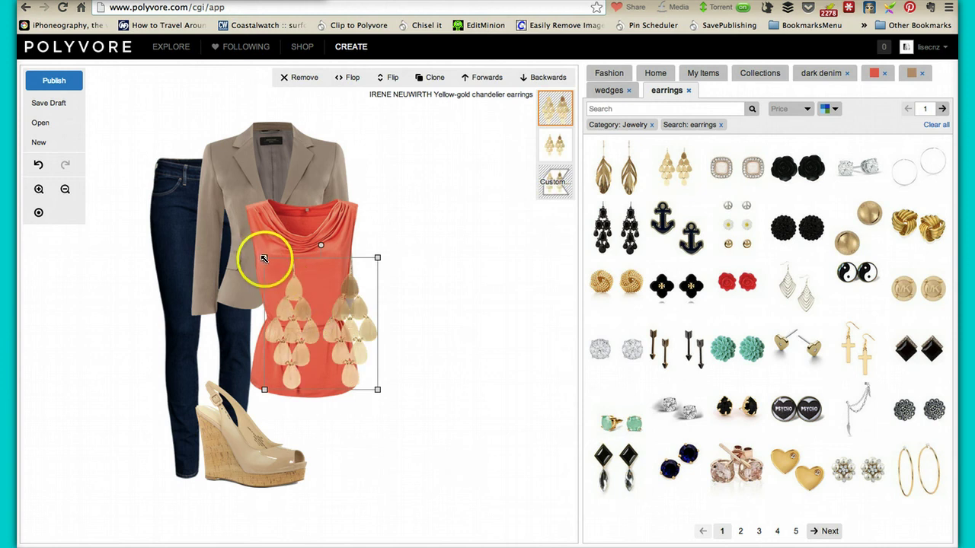
left_click_drag(264, 259, 307, 305)
left_click_drag(355, 326, 246, 332)
left_click(431, 366)
- Search the jewelry for "ring", filter the results by coral and show the second page
left_click(716, 111)
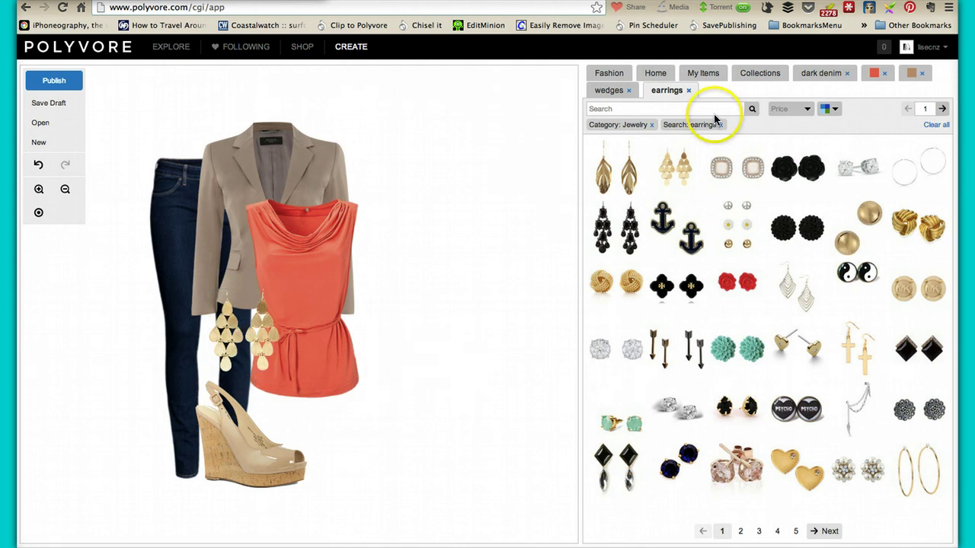
type("ring")
key("Return")
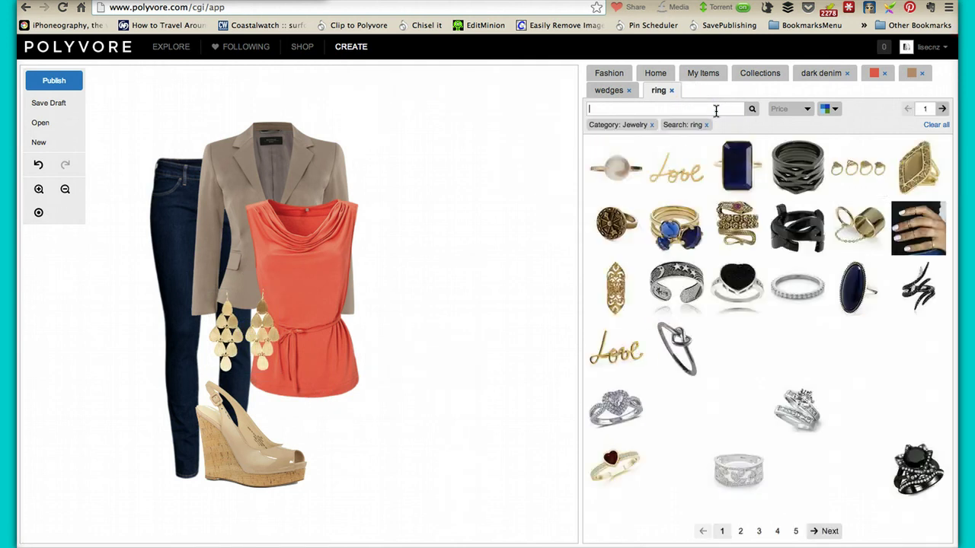
left_click(834, 109)
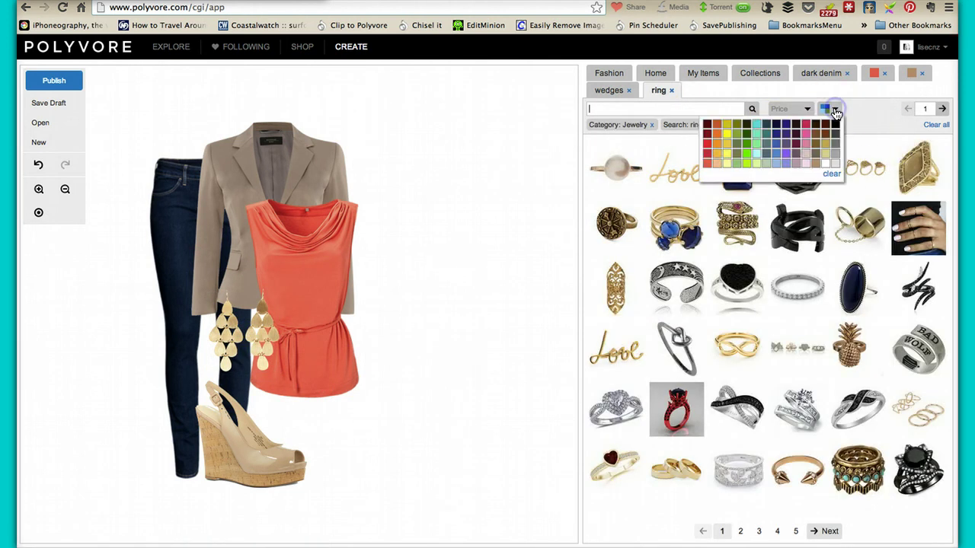
left_click(709, 162)
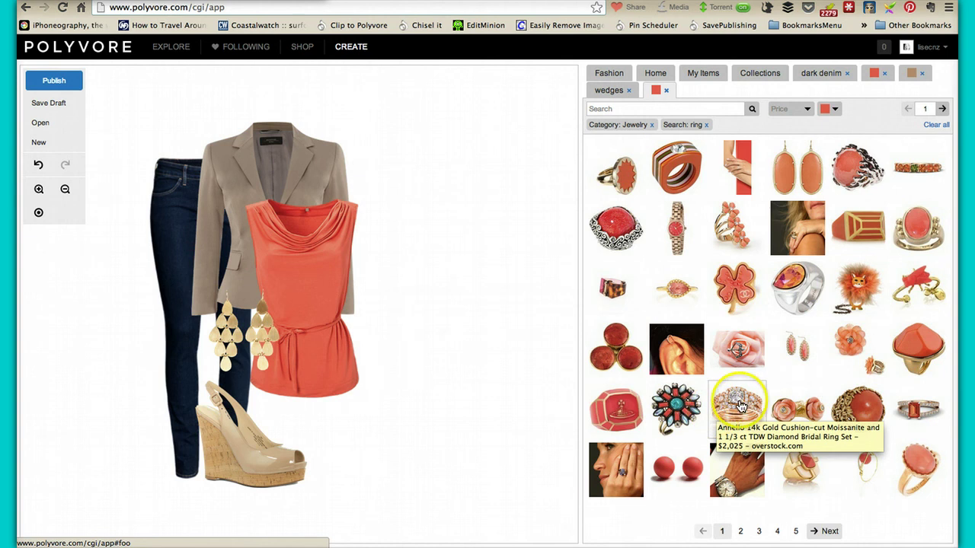
left_click(829, 535)
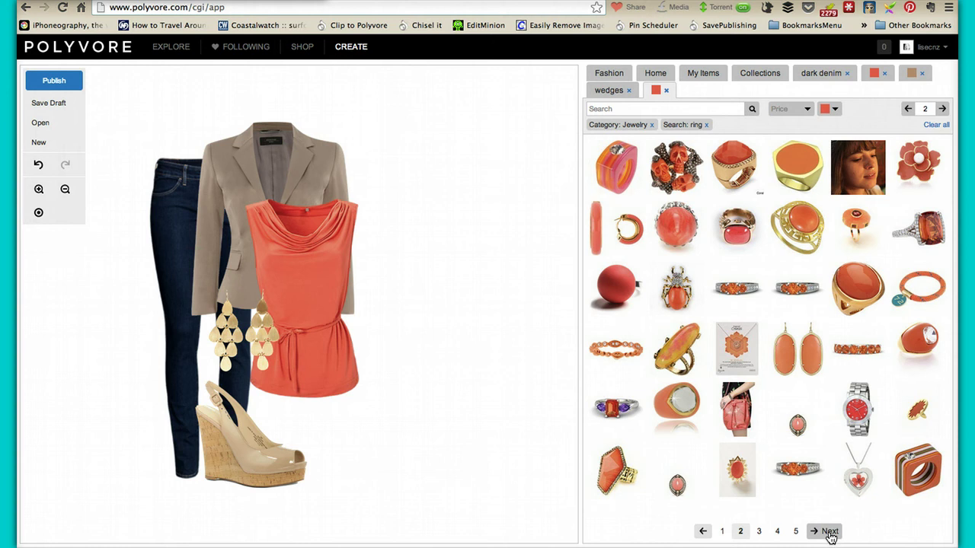
- Add the Kenneth Jay Lane Coral Large Flower Ring, shrink it and place it over the hem of the coral top
left_click_drag(918, 164, 343, 402)
left_click(438, 373)
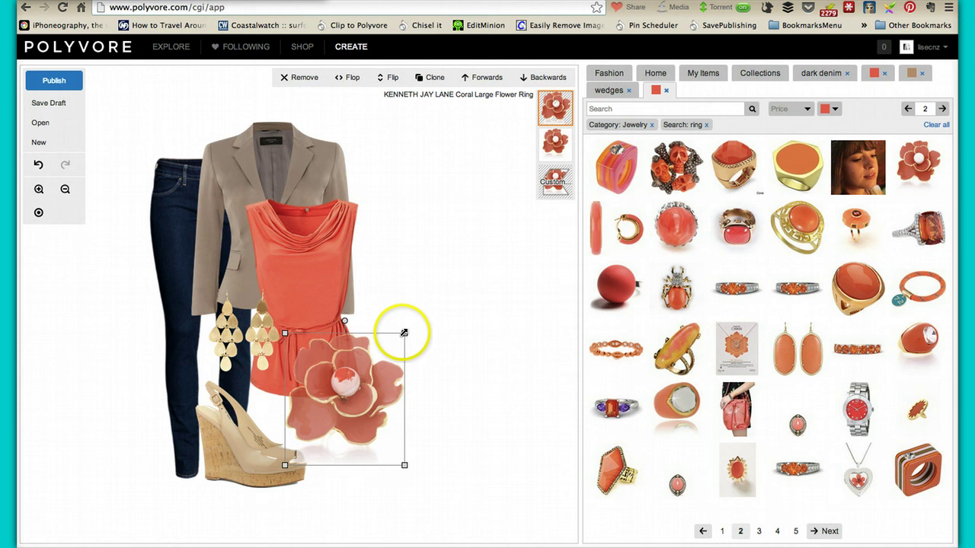
left_click_drag(404, 333, 357, 379)
left_click_drag(341, 424, 320, 392)
left_click(427, 335)
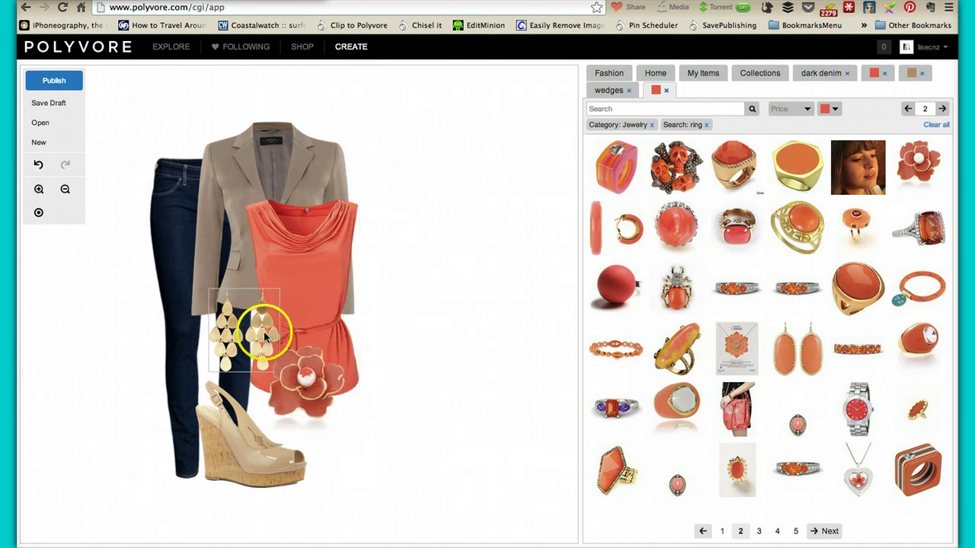
- Move the gold earrings to the lower right edge of the coral top and shift the flower ring slightly left
left_click_drag(268, 331, 368, 417)
left_click(295, 392)
left_click_drag(296, 392, 285, 389)
left_click_drag(364, 409, 358, 338)
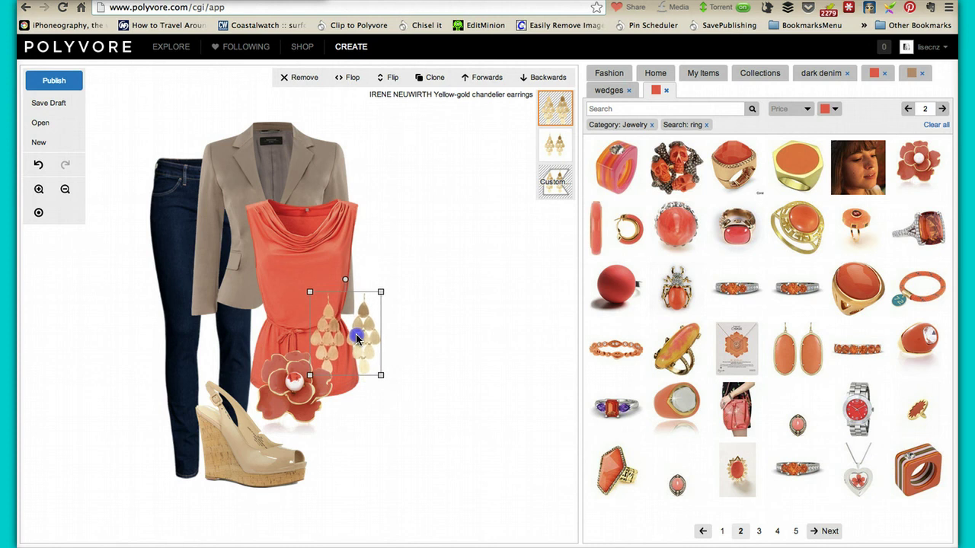
left_click(404, 442)
- Filter the Bags category by light brown and add the Verali Asteroid Tan Smooth clutch below the coral top
left_click(607, 73)
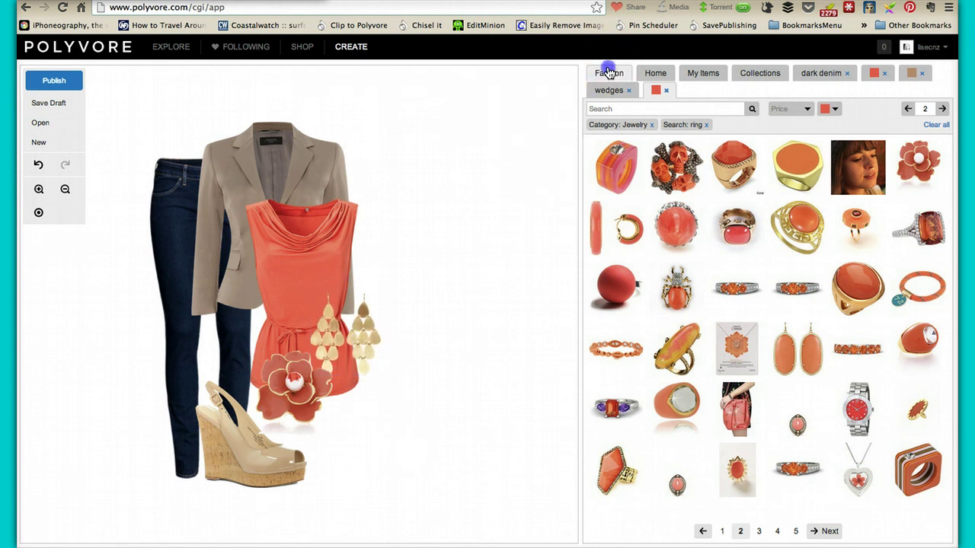
left_click(729, 259)
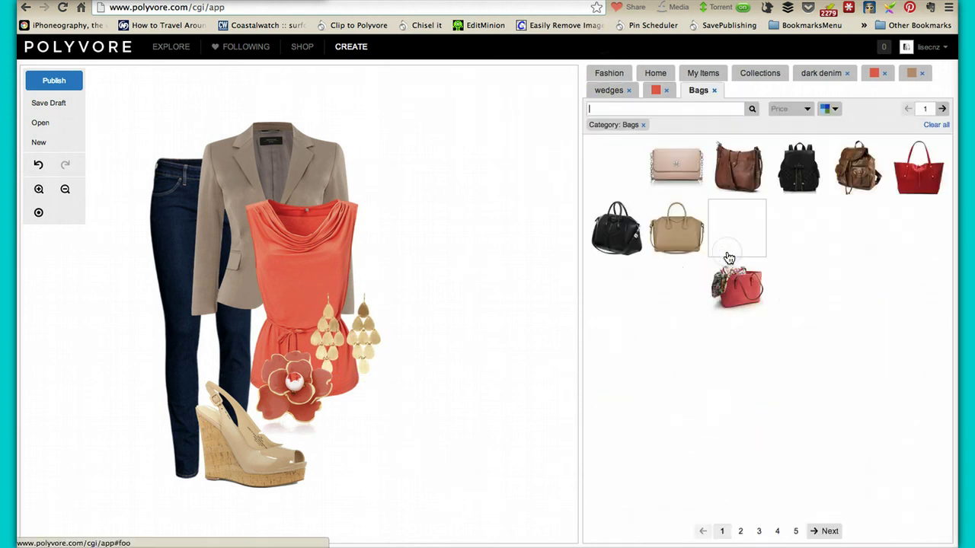
left_click(835, 108)
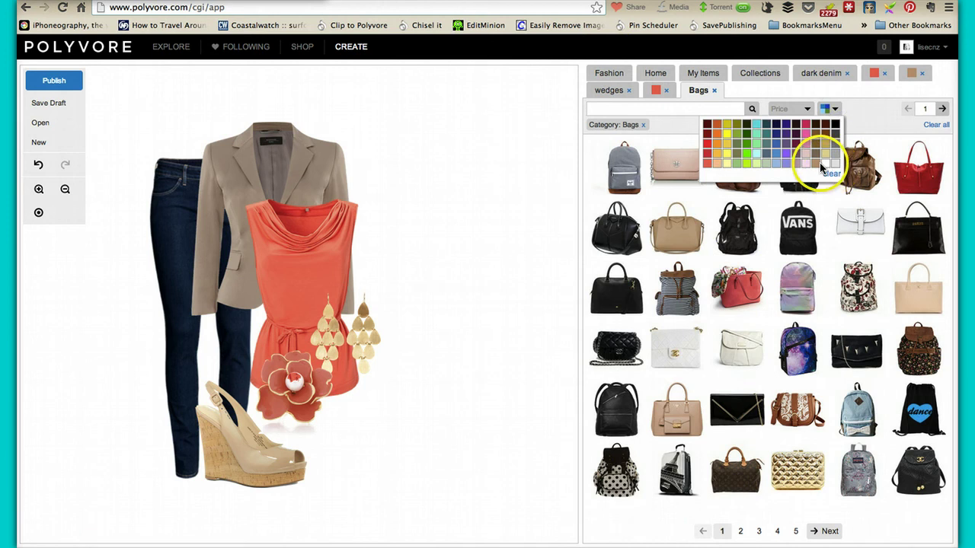
left_click(818, 166)
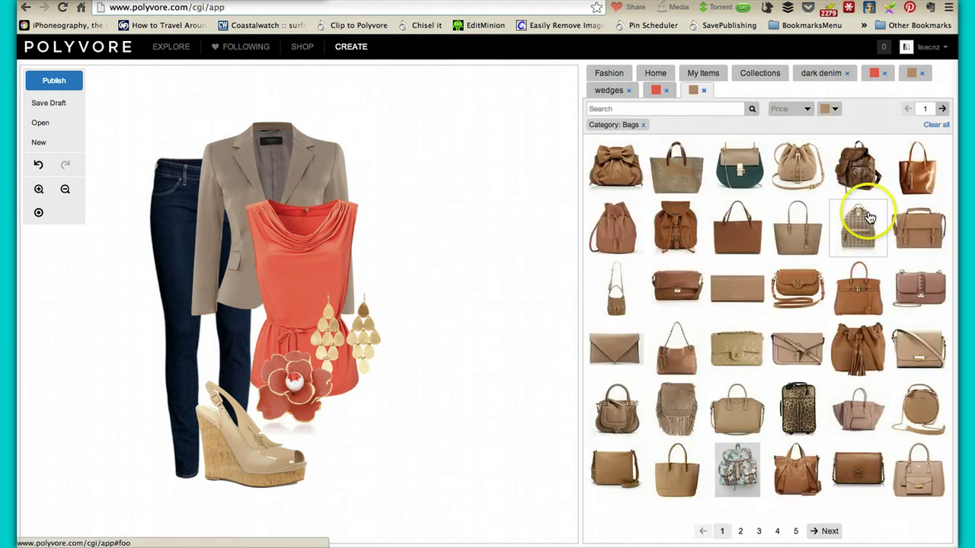
mouse_move(632, 350)
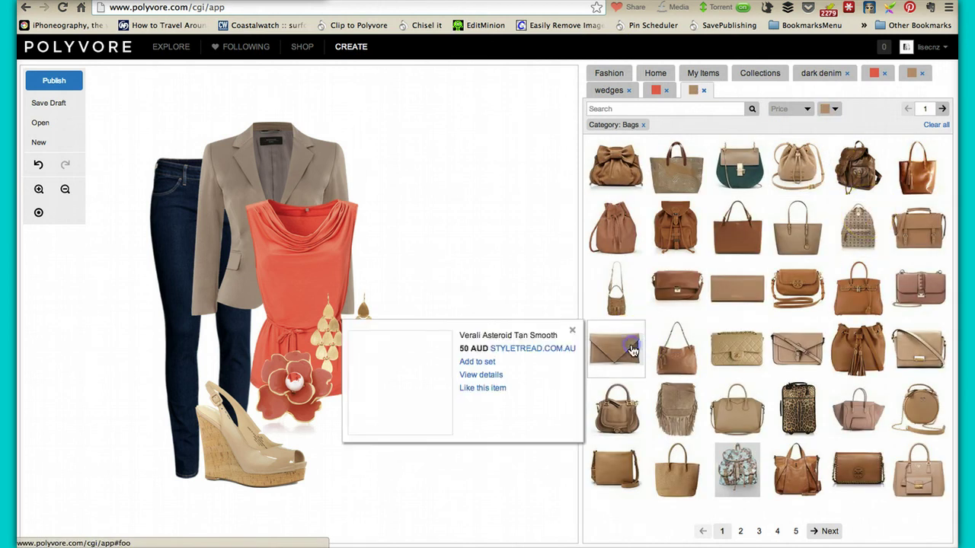
left_click_drag(617, 358, 377, 420)
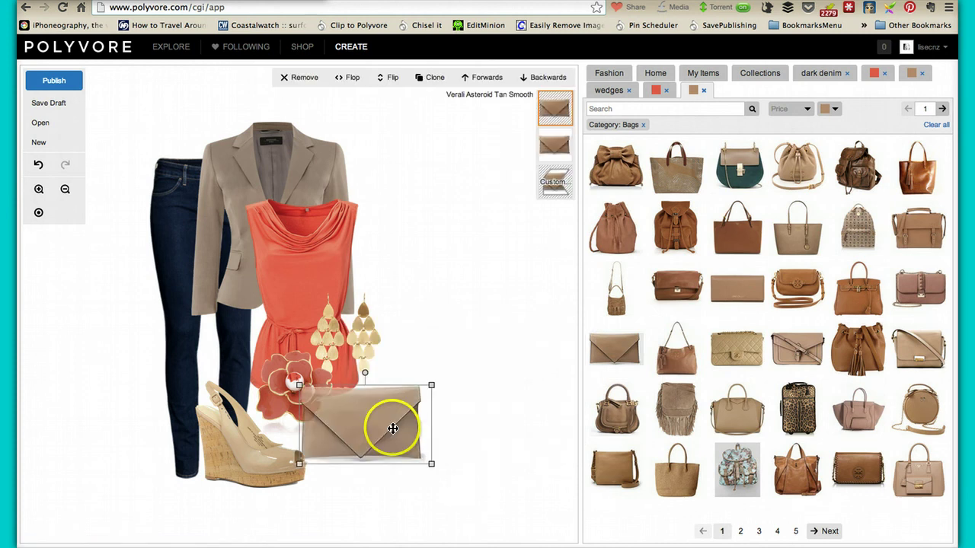
- Send the tan clutch backwards behind the flower ring and the sandal, and position it just right of the sandal's toe
left_click(536, 77)
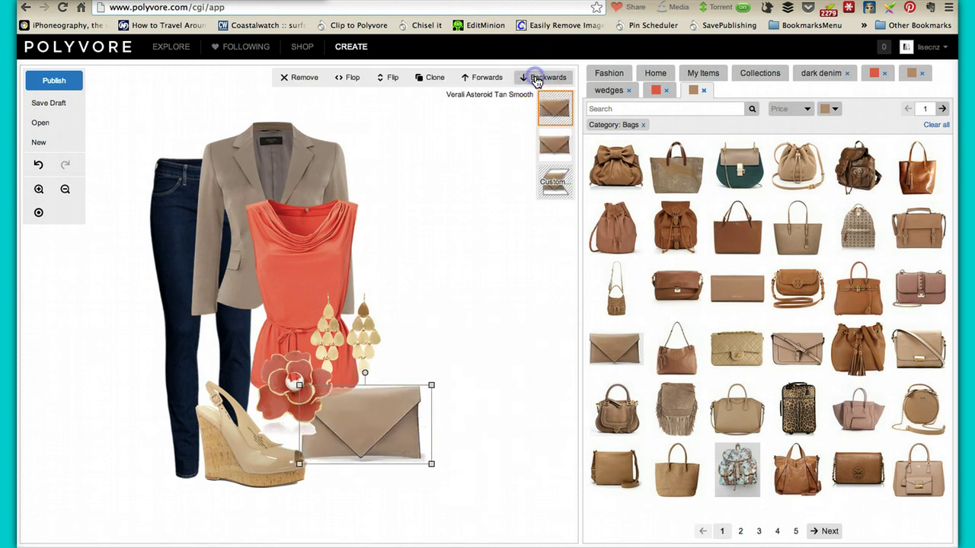
left_click_drag(390, 424, 380, 444)
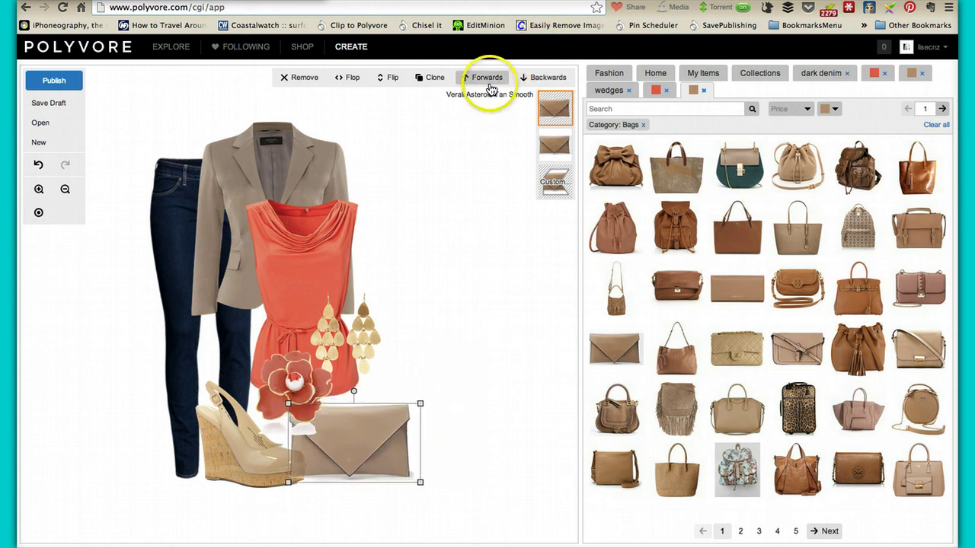
left_click(531, 80)
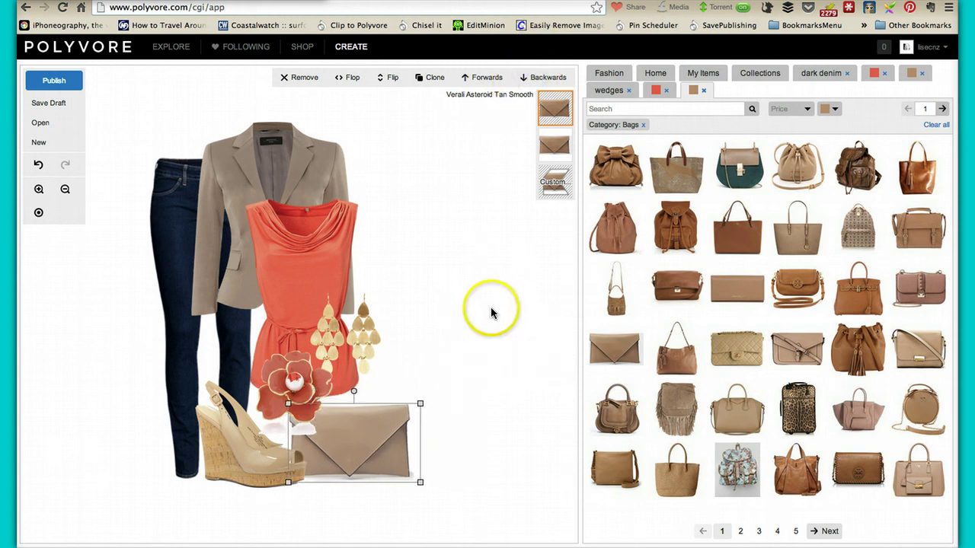
left_click(501, 367)
left_click_drag(386, 455, 390, 446)
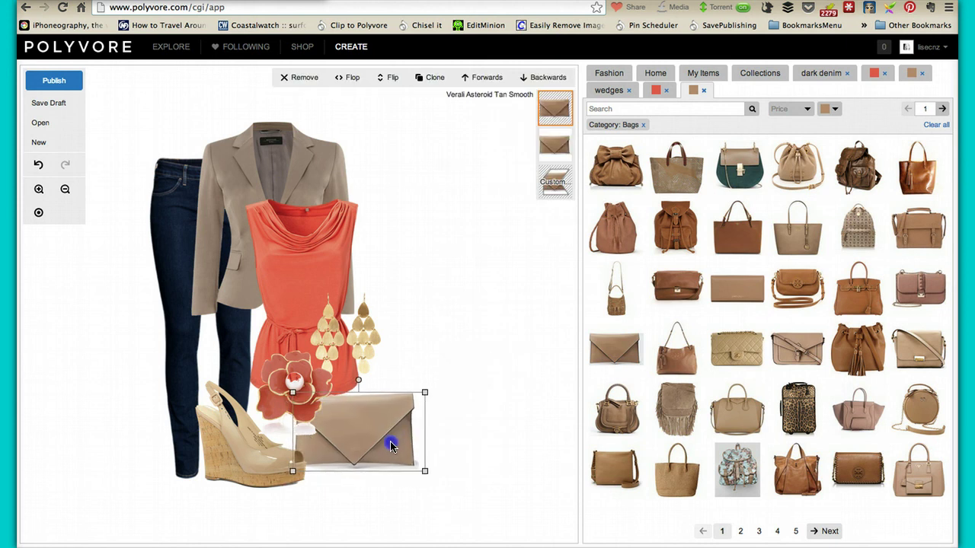
left_click(525, 366)
- Move the coral flower ring up and to the left, over the top's lower left edge
left_click_drag(302, 383, 286, 373)
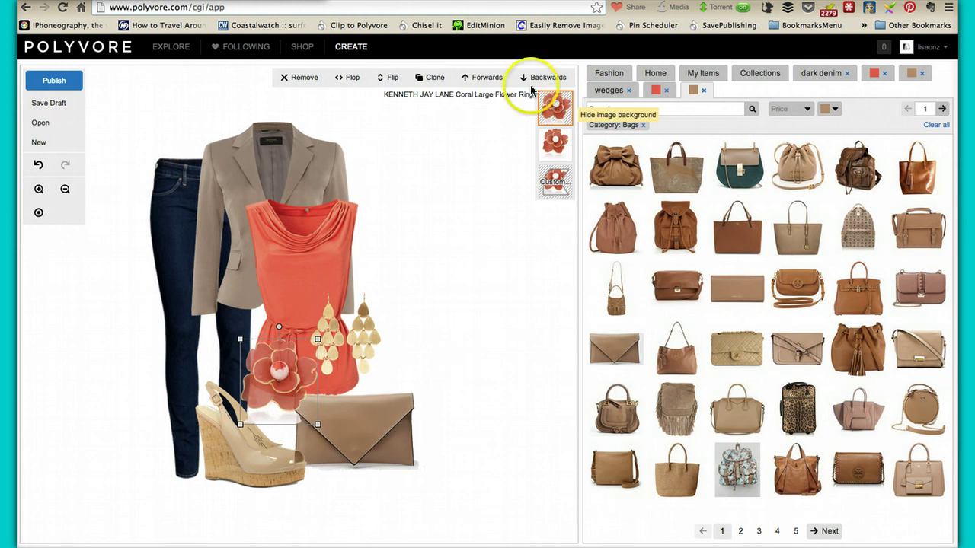
left_click(519, 393)
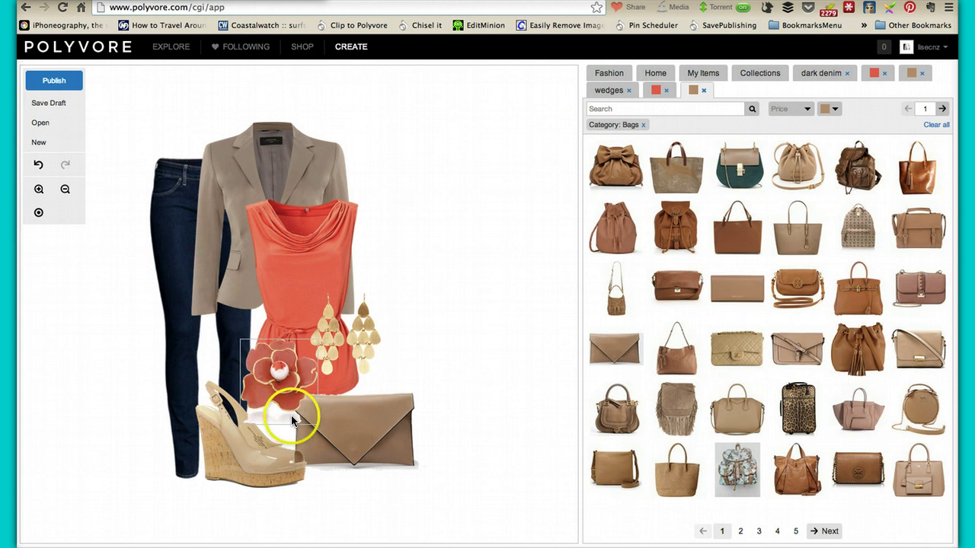
left_click(275, 390)
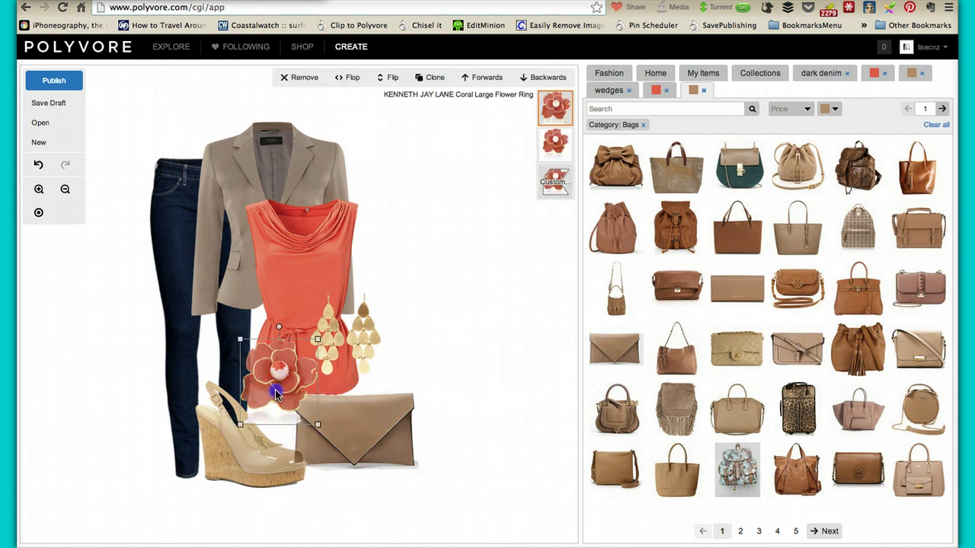
- Open the Jewelry category again and filter it by coral
left_click(874, 75)
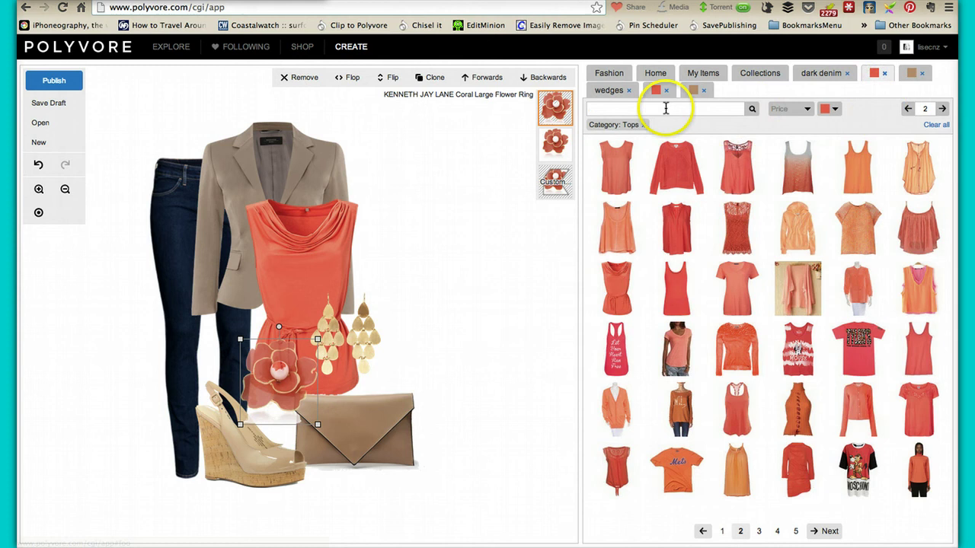
left_click(612, 73)
left_click(820, 263)
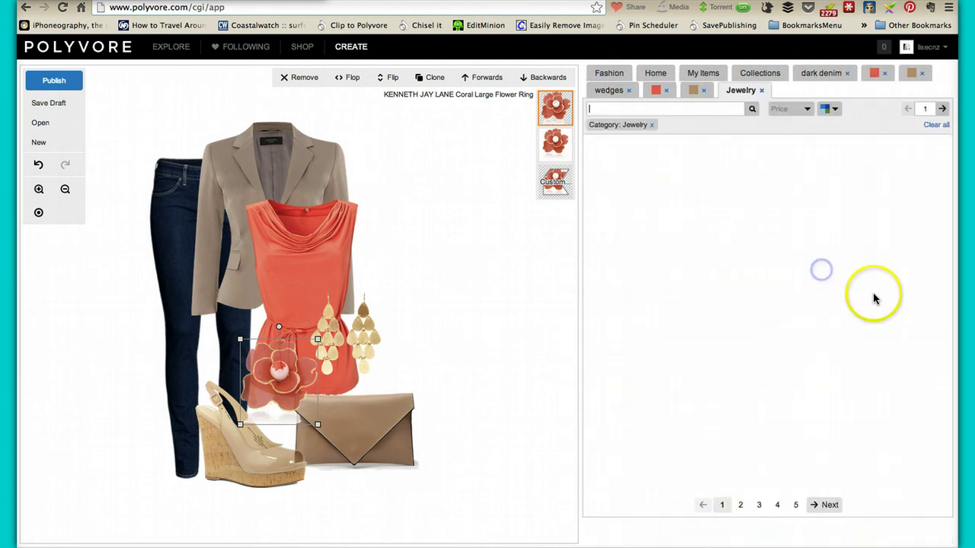
left_click(832, 114)
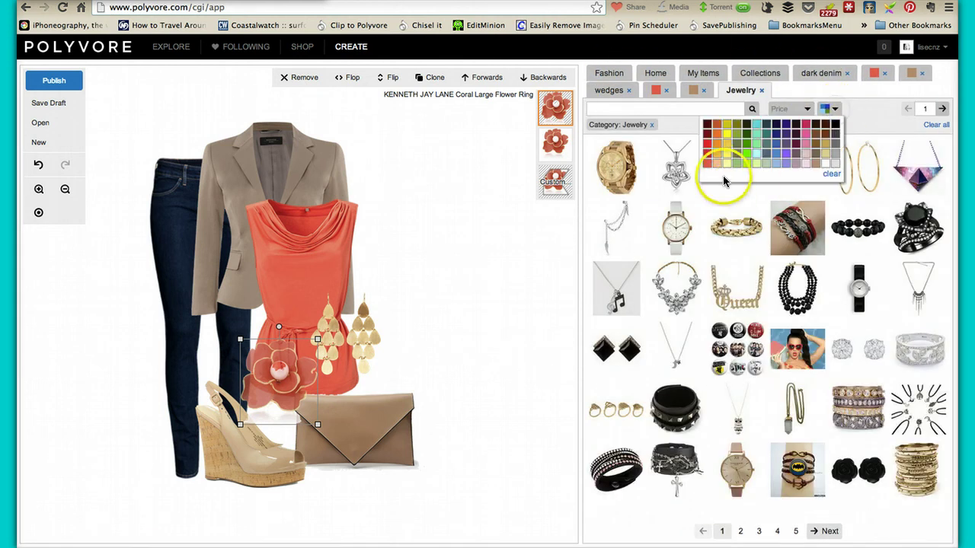
left_click(705, 160)
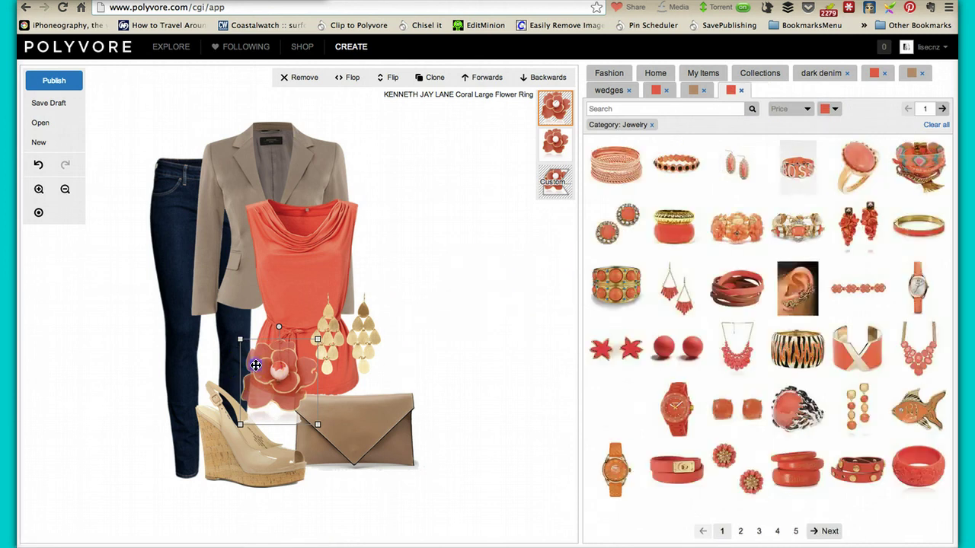
- Delete the coral flower ring from the collage, staying on the page
key("BackSpace")
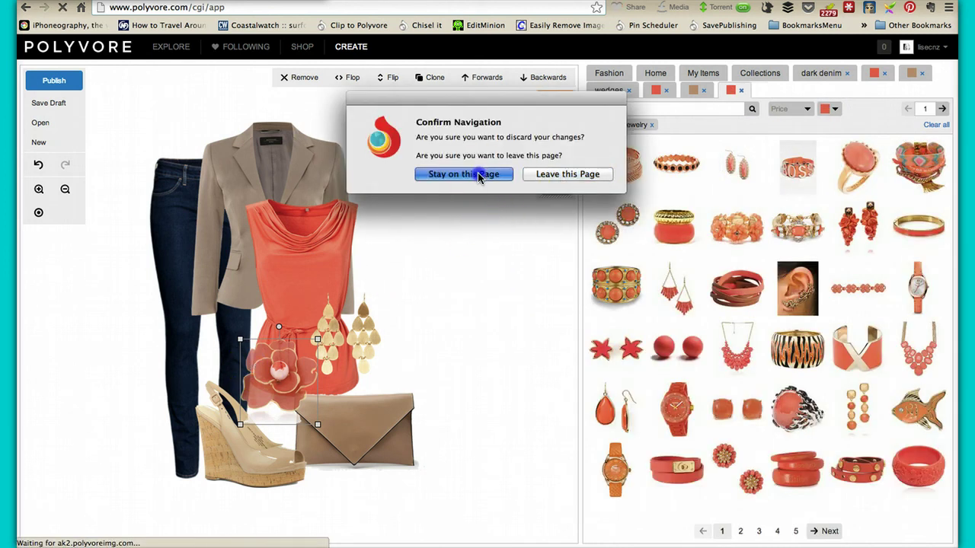
left_click(472, 174)
left_click(279, 381)
key("Delete")
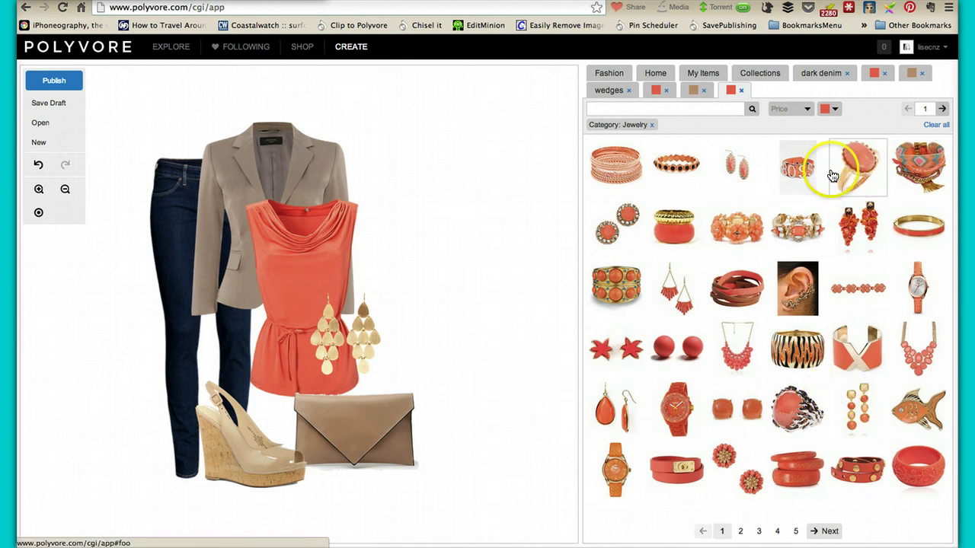
- Search the coral-filtered Jewelry category for "rings"
left_click(713, 107)
type("r")
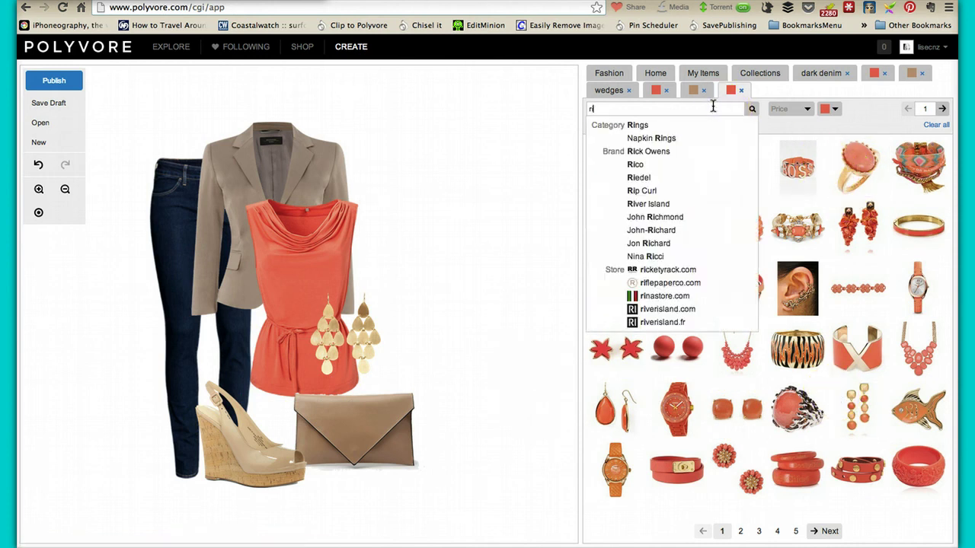
type("ings")
key("Return")
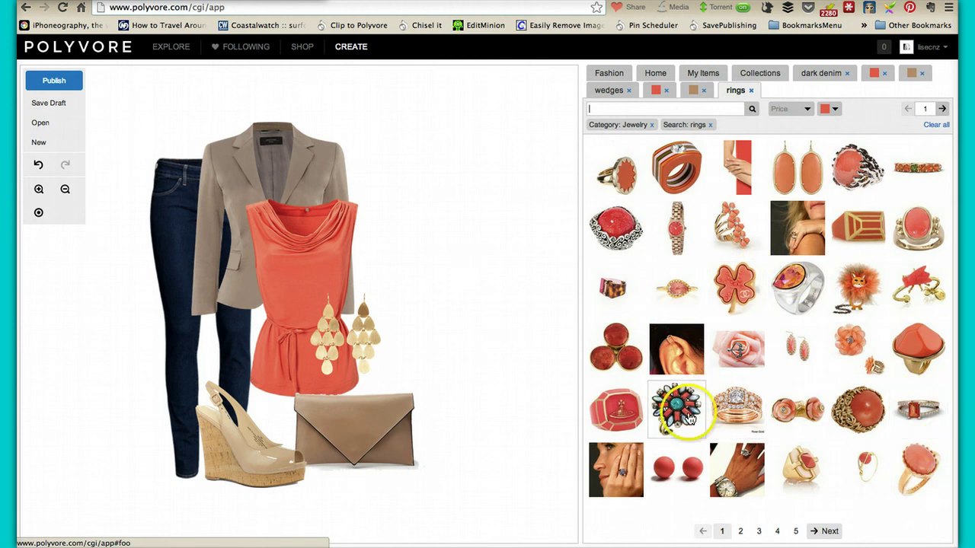
- Add the Konplott Ethnic Mosaic Ring to the collage, shrink it to about half size and place it between the sandal and the earrings
left_click_drag(689, 418, 275, 382)
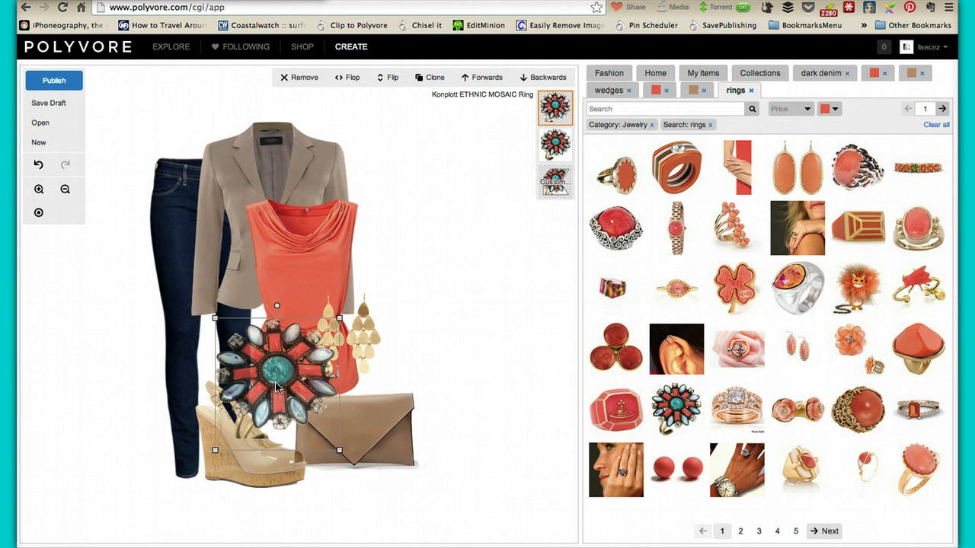
left_click_drag(216, 319, 275, 380)
left_click_drag(332, 425, 300, 398)
left_click(480, 374)
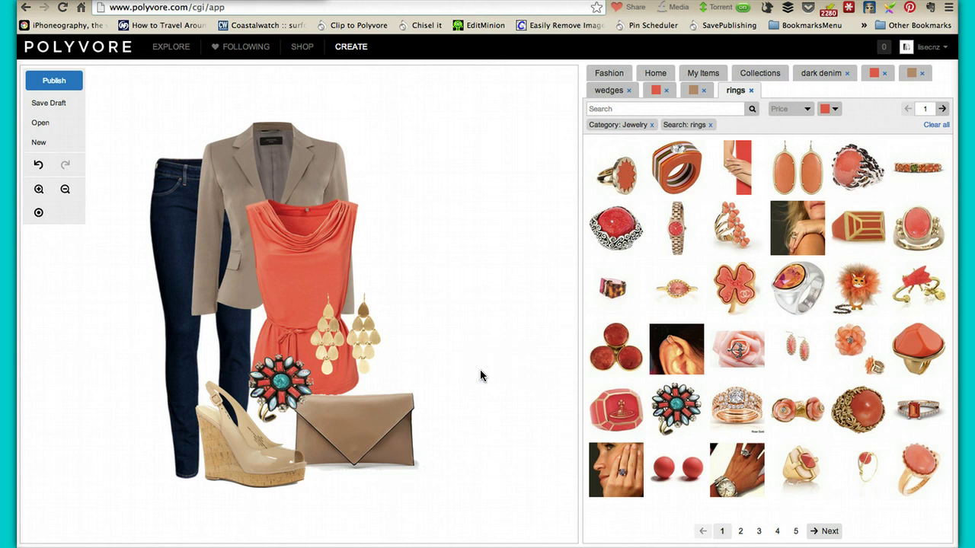
- Move the tan clutch left and slightly up so it tucks behind the mosaic ring and the sandal's toe
left_click(421, 405)
left_click_drag(404, 422, 374, 413)
left_click(457, 383)
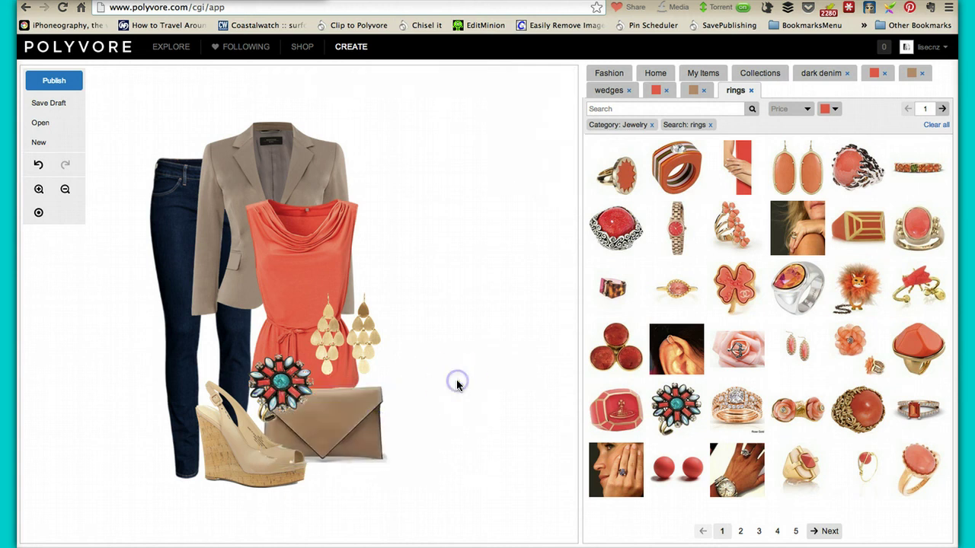
- Open the Frames & Borders category from the Fashion embellishments and go to its second page of results
left_click(609, 72)
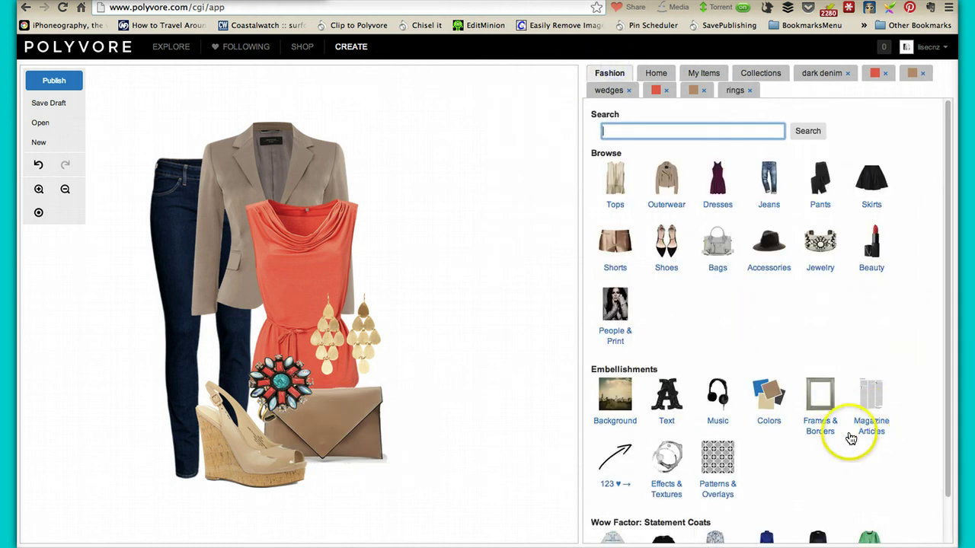
left_click(820, 435)
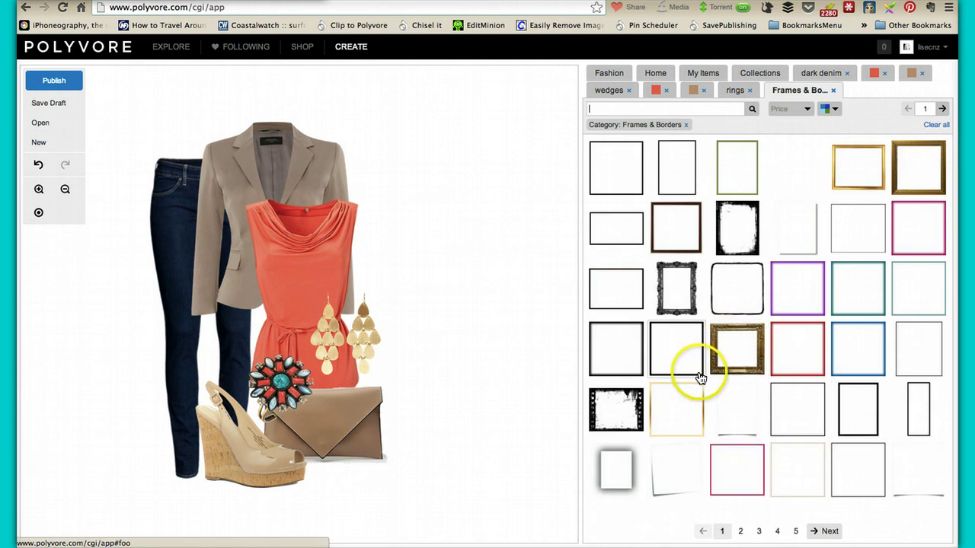
left_click(830, 533)
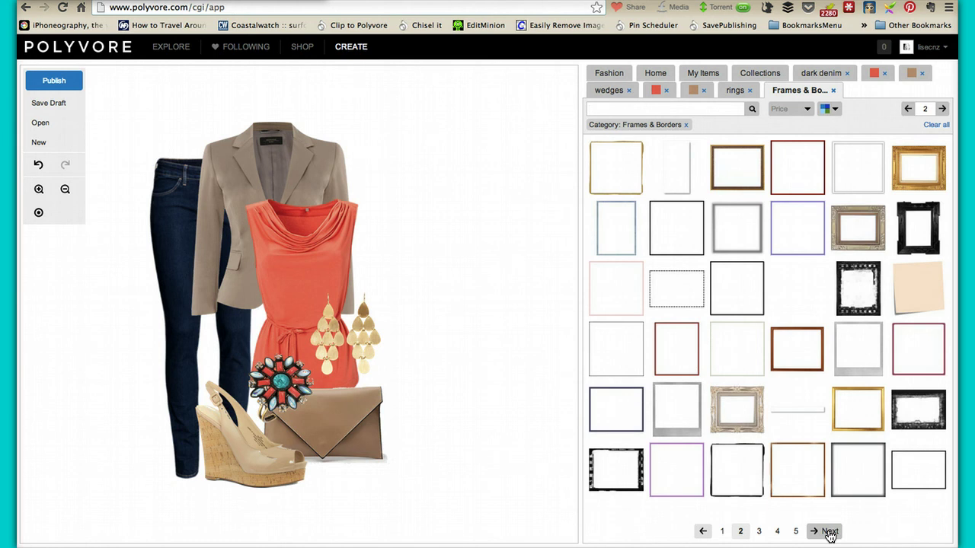
left_click(830, 534)
- Try the drop shadow frame behind the outfit, sending it backwards and enlarging it to surround all the items
left_click(756, 211)
left_click(675, 174)
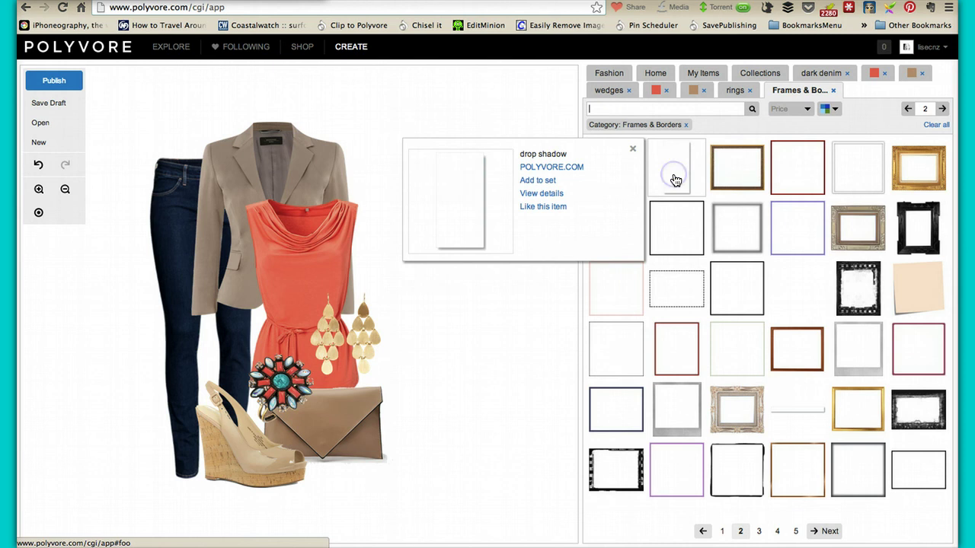
left_click(401, 163)
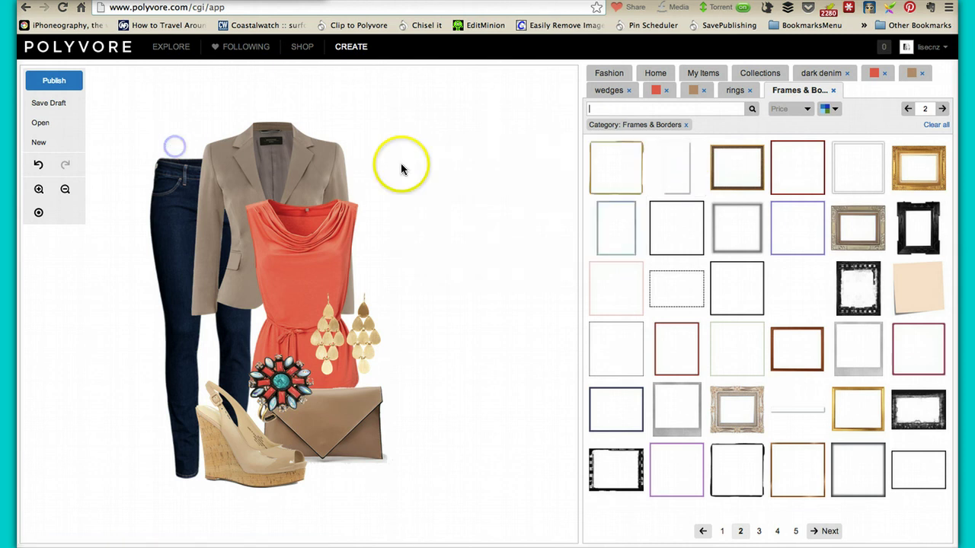
left_click_drag(670, 168, 159, 149)
left_click(537, 78)
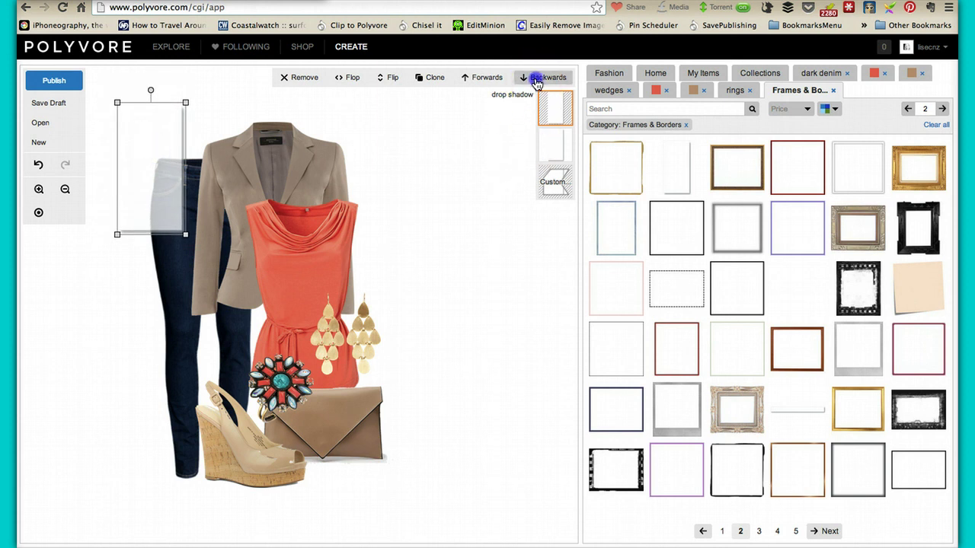
left_click(535, 78)
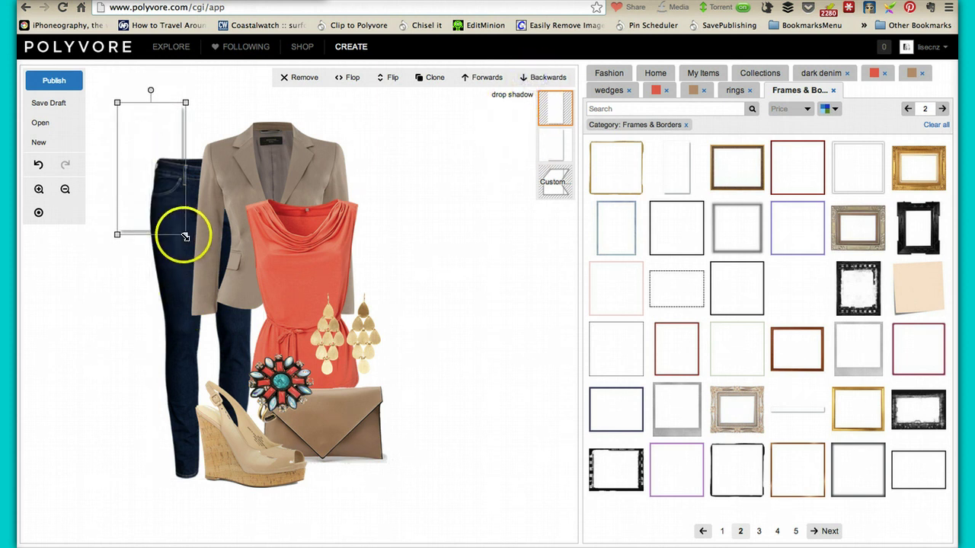
left_click_drag(186, 234, 422, 407)
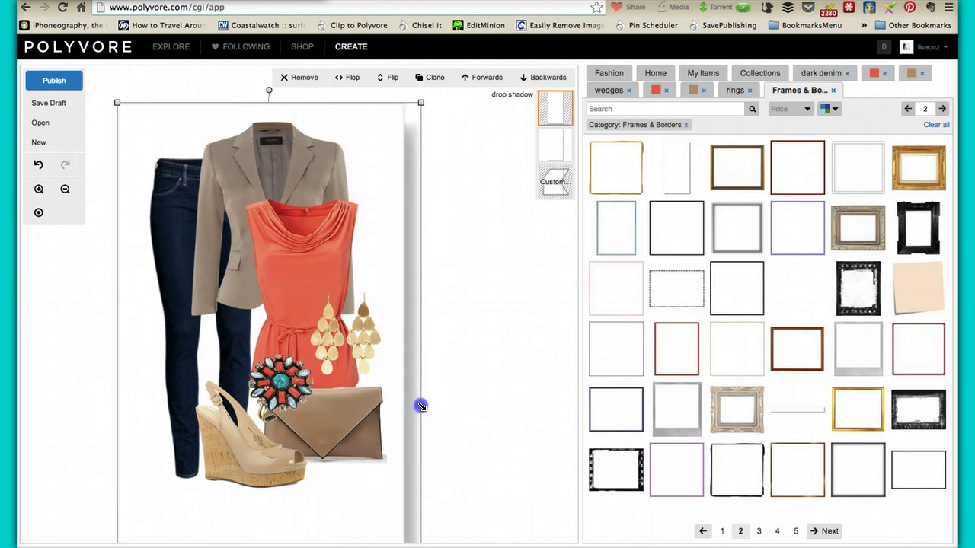
left_click(511, 407)
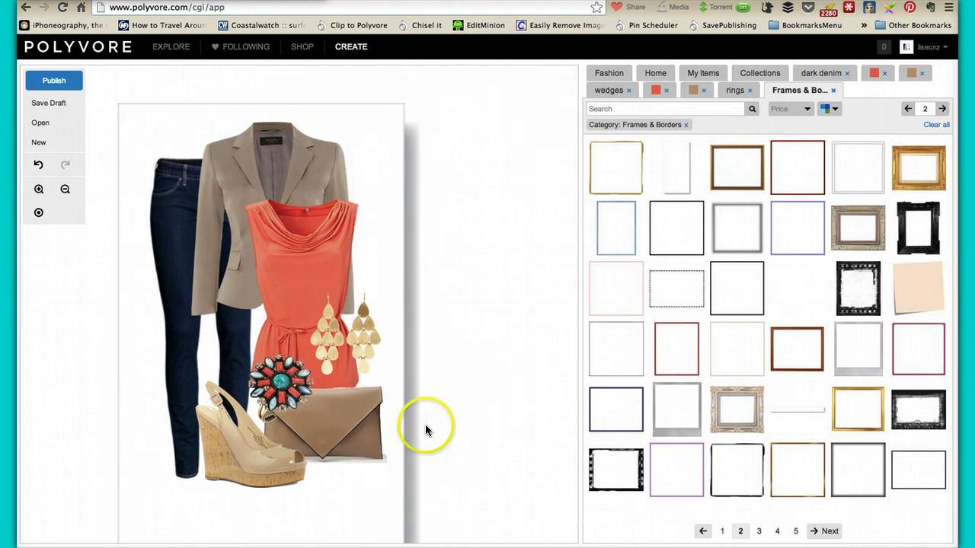
- Delete the drop shadow frame from the collage
mouse_move(343, 511)
left_mouse_down()
mouse_move(338, 523)
mouse_move(346, 467)
mouse_move(327, 469)
left_mouse_up()
key("Delete")
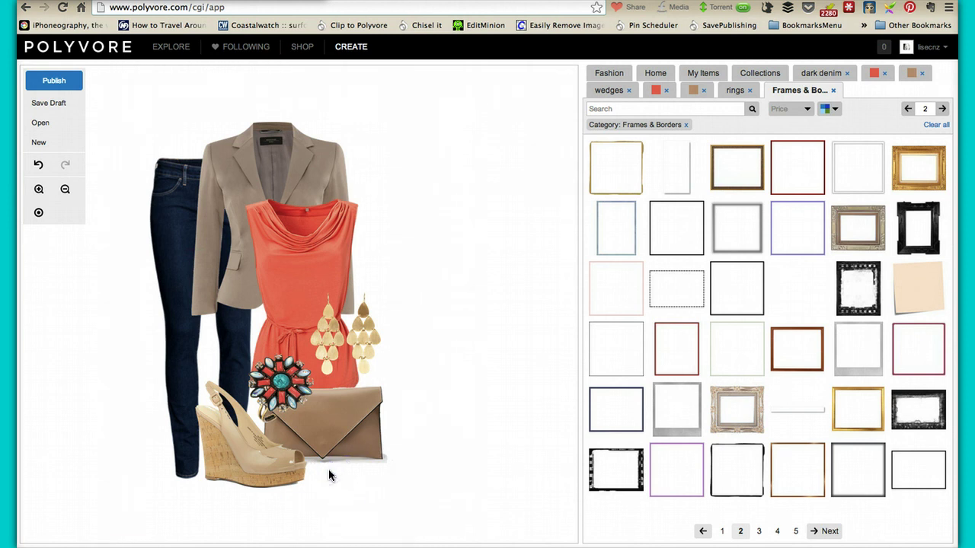
- Add the clear-frame6 frame to the collage, enlarge it around the outfit and shift it slightly down and left
left_click(691, 243)
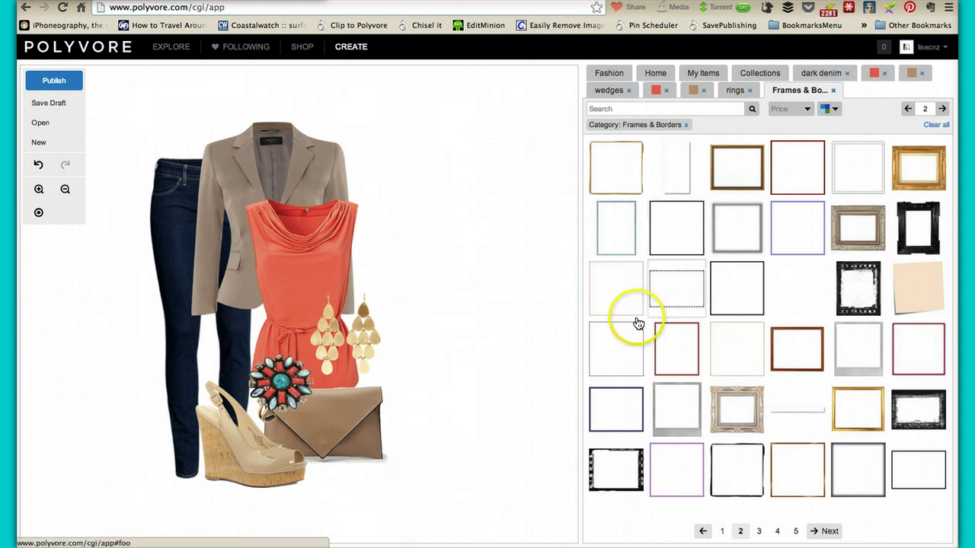
left_click(619, 346)
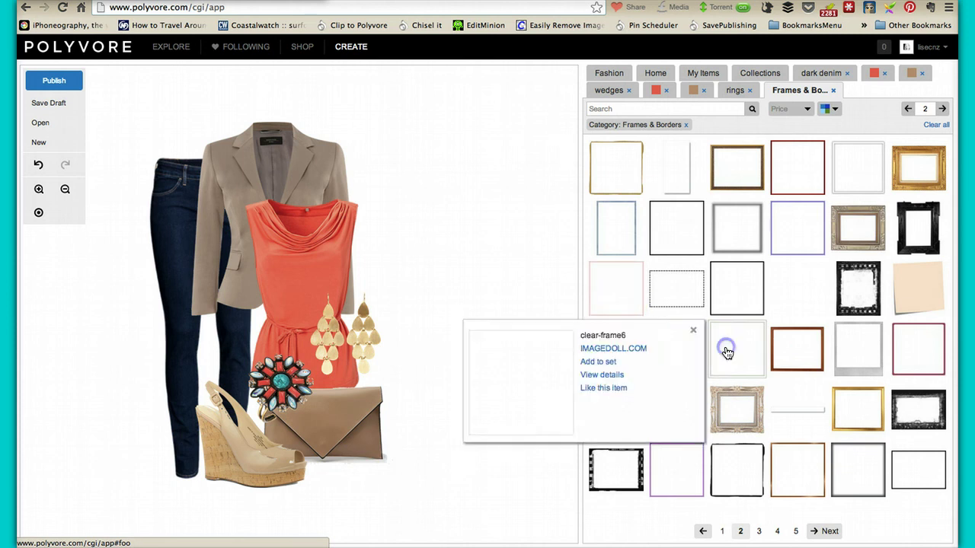
left_click_drag(734, 350, 180, 154)
left_click(252, 234)
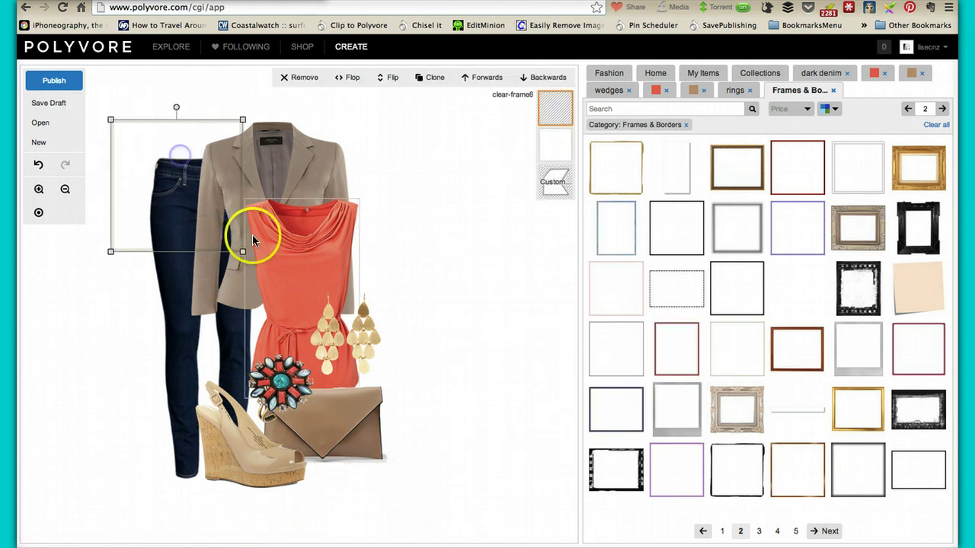
left_click_drag(252, 234, 365, 463)
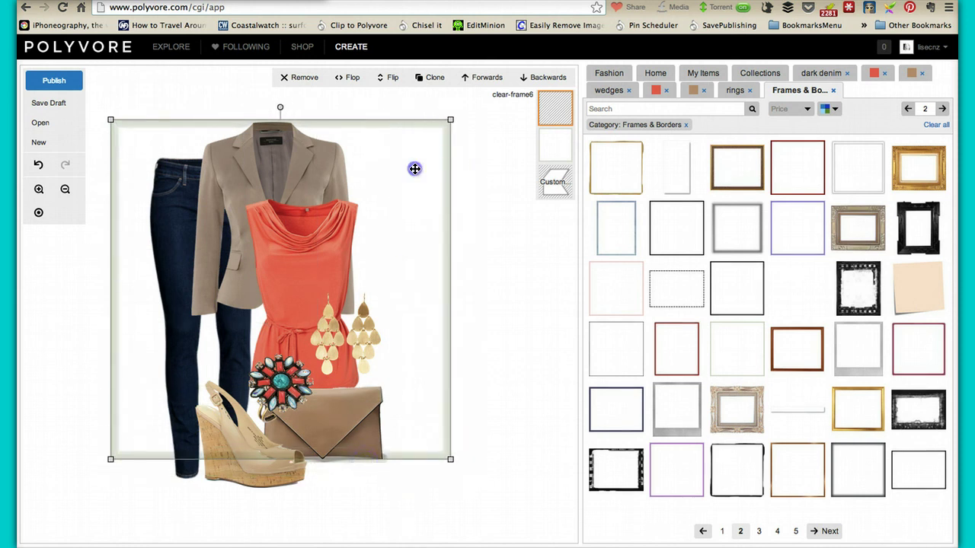
left_click_drag(414, 169, 407, 186)
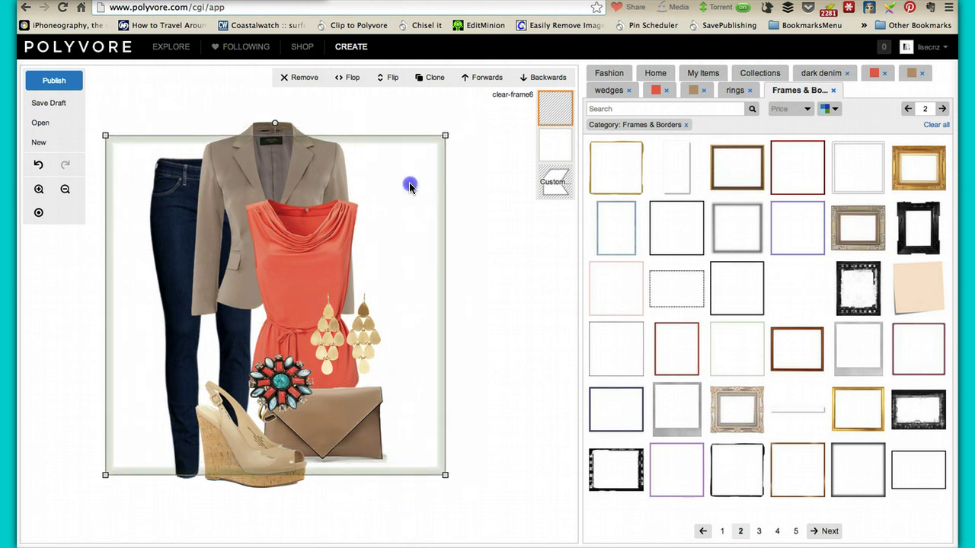
- Send the clear-frame6 frame backwards until it lies behind all the outfit items
left_click(541, 77)
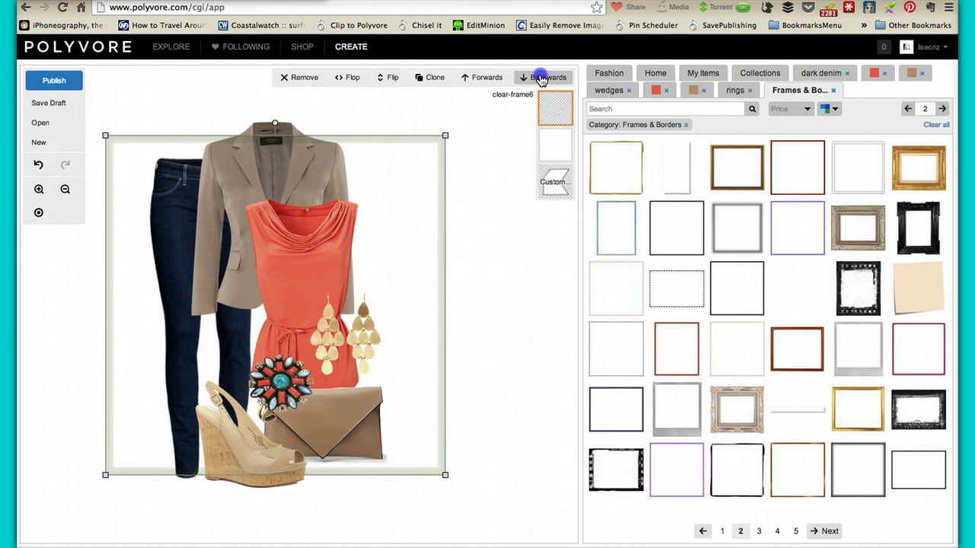
left_click(541, 77)
left_click(540, 78)
left_click(540, 79)
left_click(540, 79)
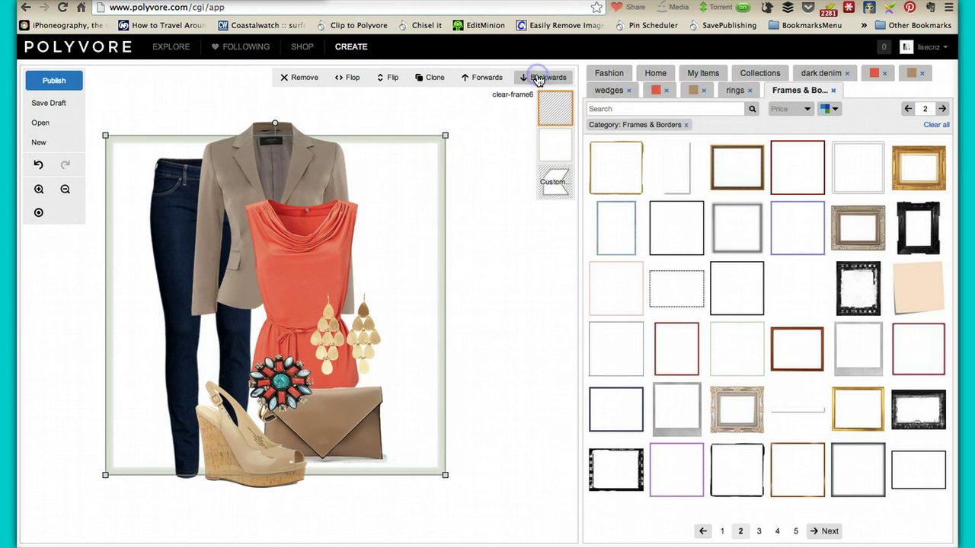
left_click(478, 238)
left_click(449, 269)
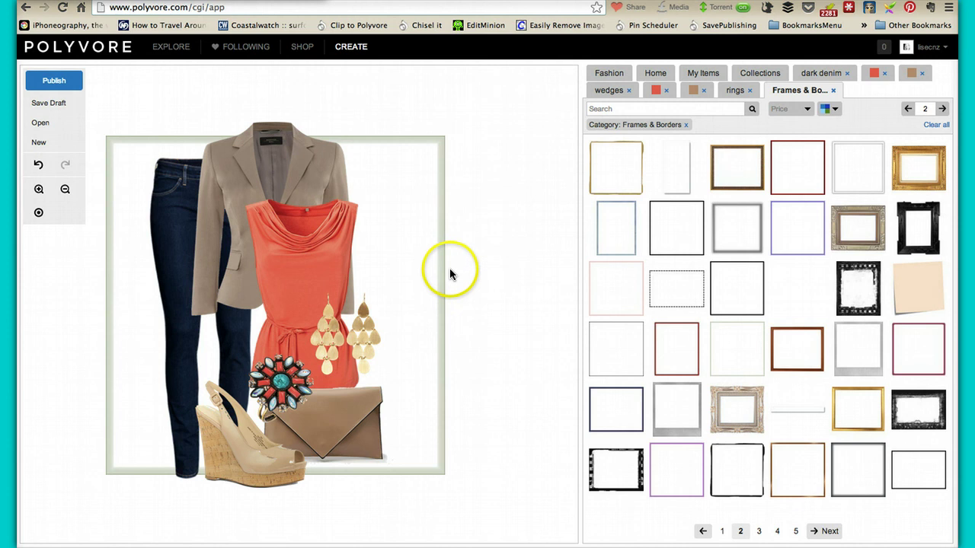
- Nudge the clear-frame6 frame slightly to the left behind the outfit and deselect it
left_click(440, 257)
left_click(444, 142)
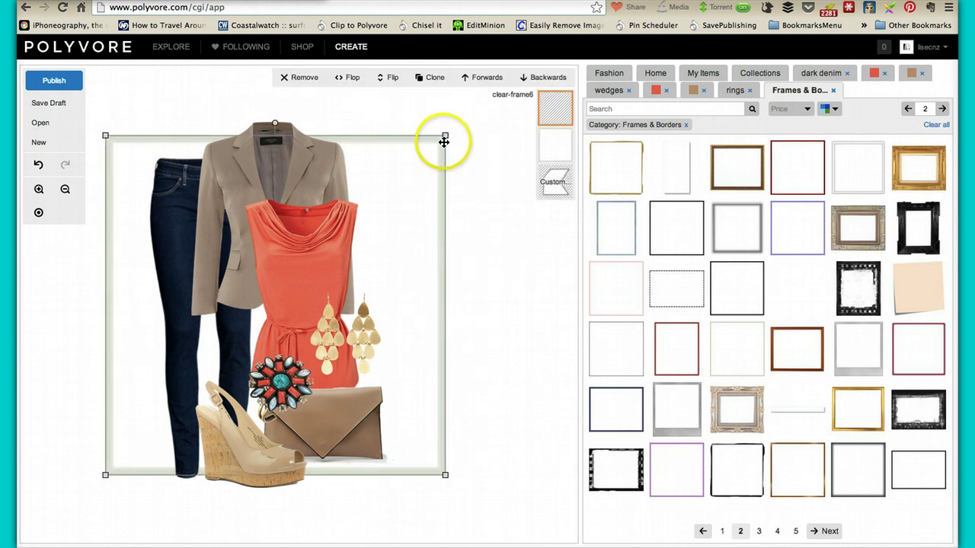
left_click(485, 232)
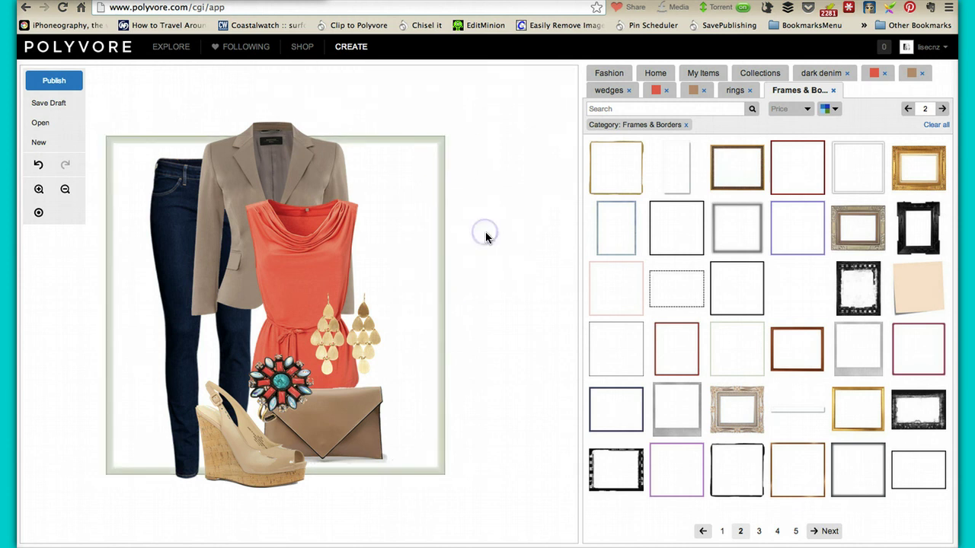
left_click(521, 234)
left_click_drag(440, 254, 437, 254)
left_click(508, 269)
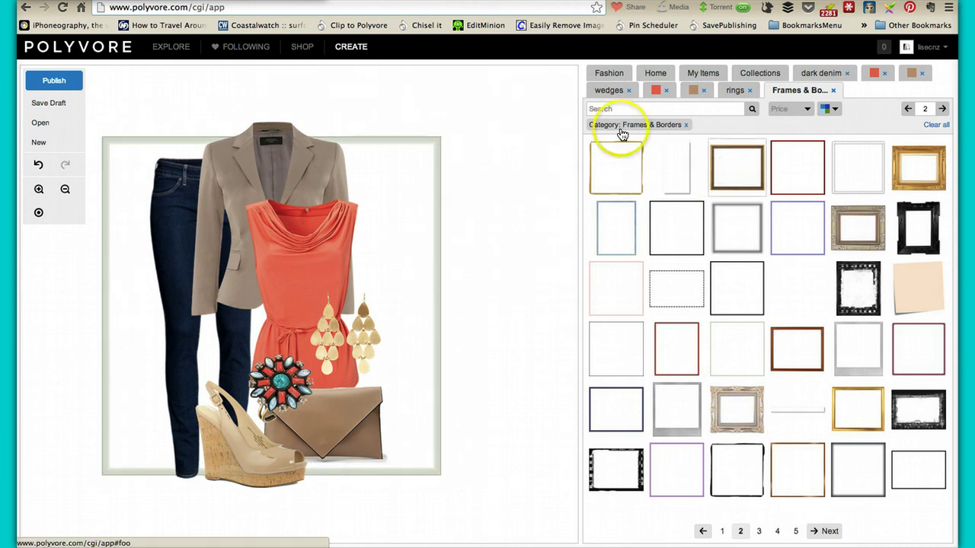
- Start publishing the set, titled "Freelancing Wardrobe - Outfit for home" with the description "Denim + blazer + Coral top"
left_click(50, 81)
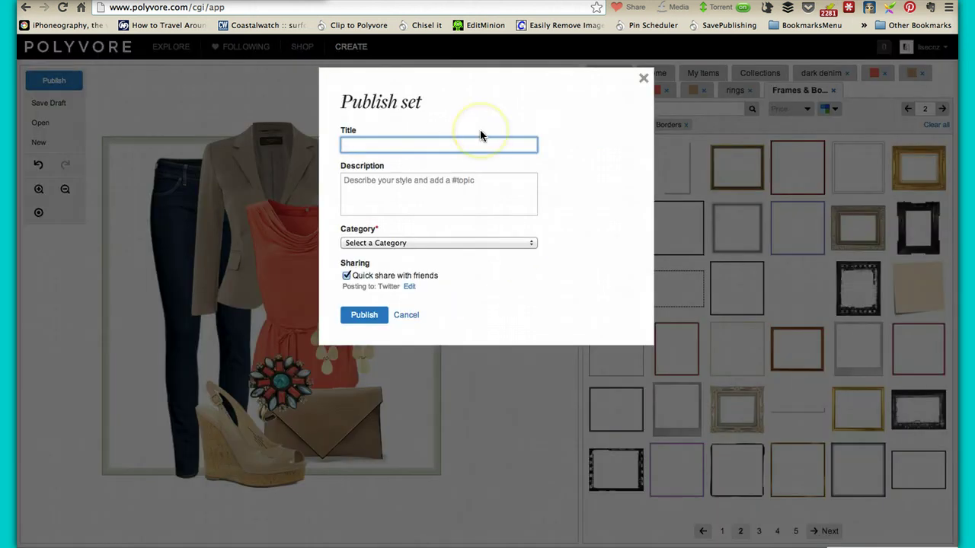
type("Freelancing Wardro")
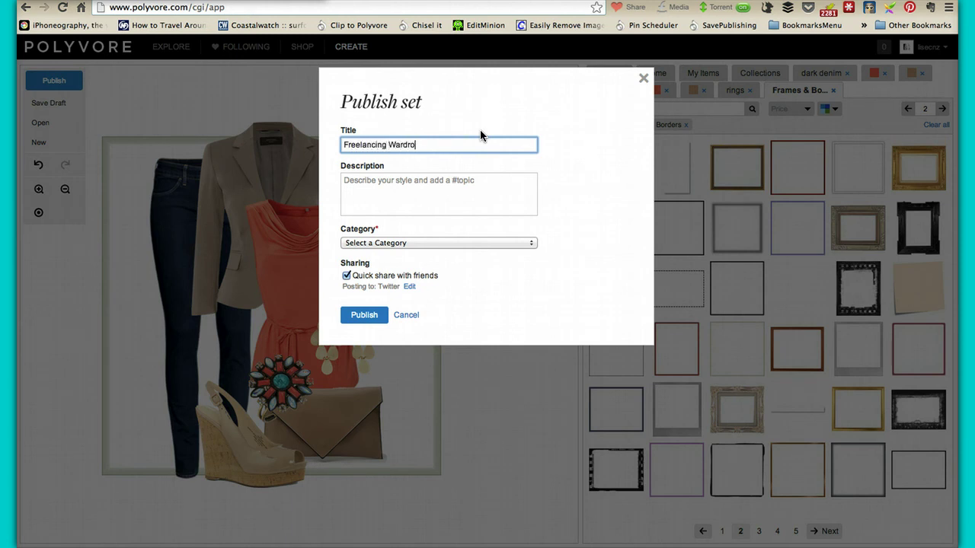
type("be - Outfit for home")
left_click(441, 188)
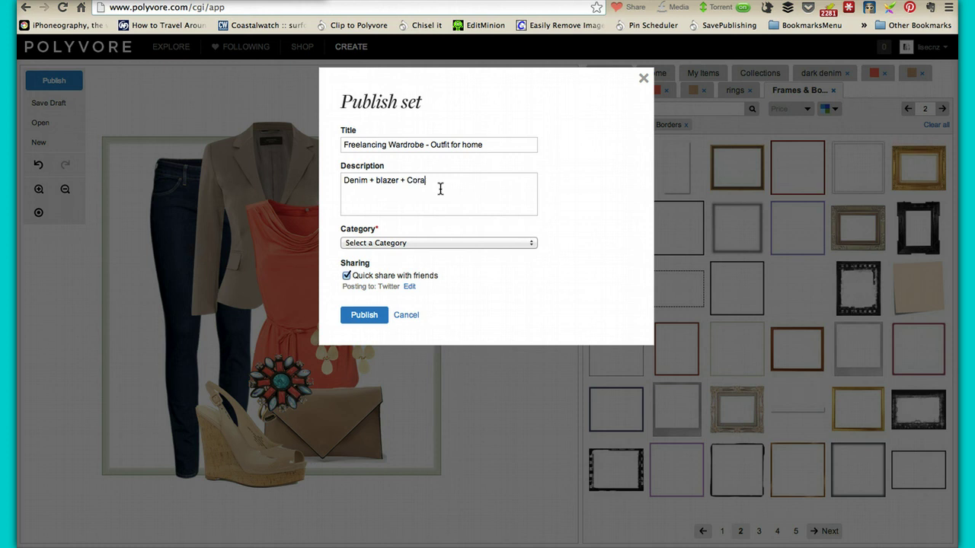
- Choose the Fashion category, turn off quick sharing with friends and publish the set
left_click(444, 243)
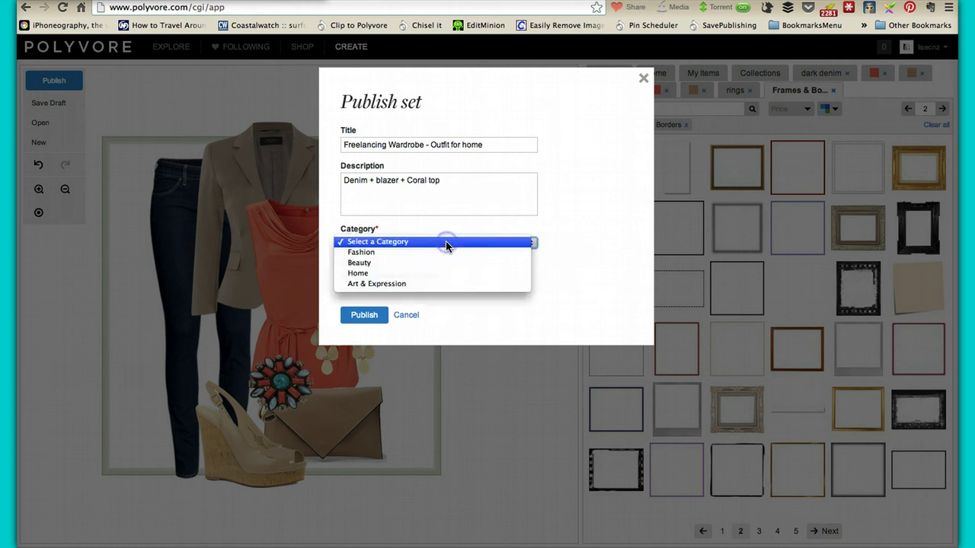
left_click(409, 253)
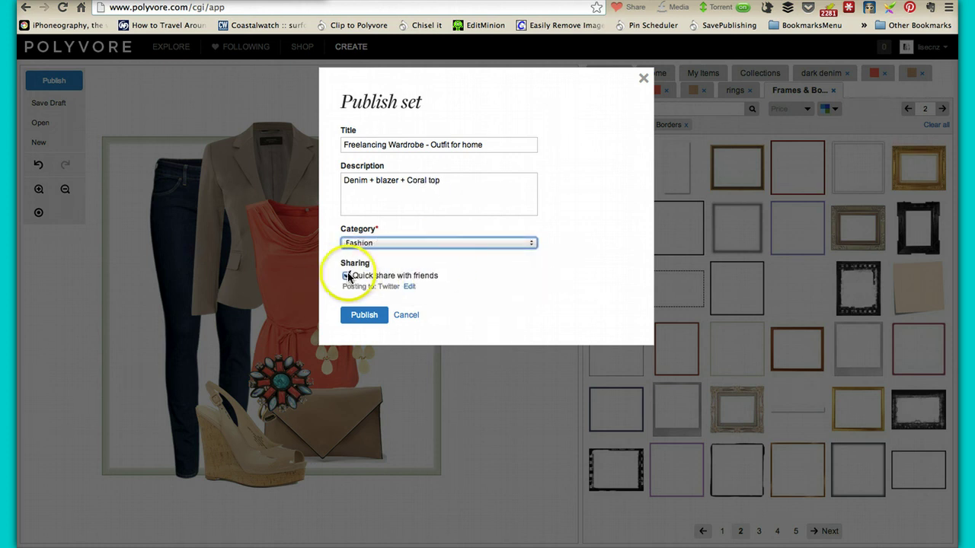
left_click(346, 276)
left_click(365, 308)
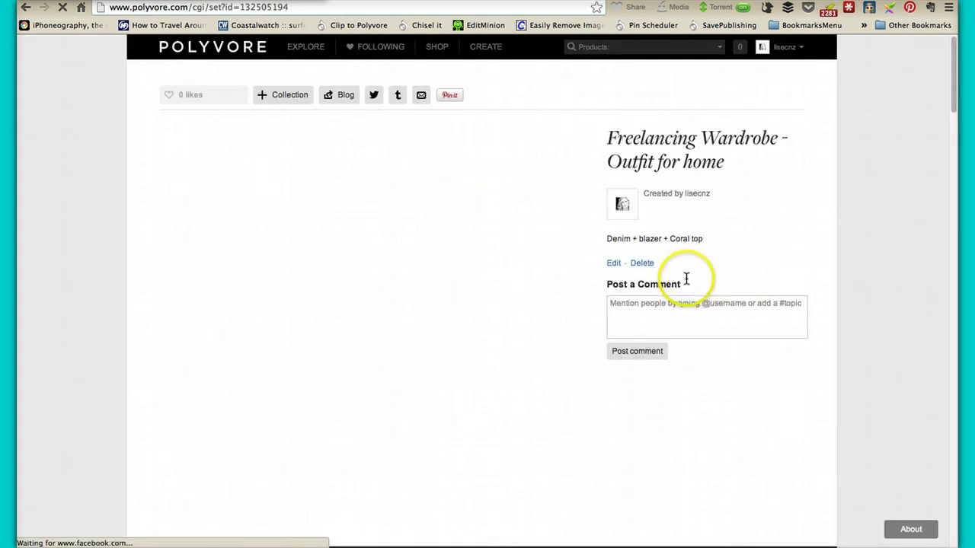
- Review the published set's page, including its individual items with prices and stores and the similar styles
scroll(534, 428, "down", 5)
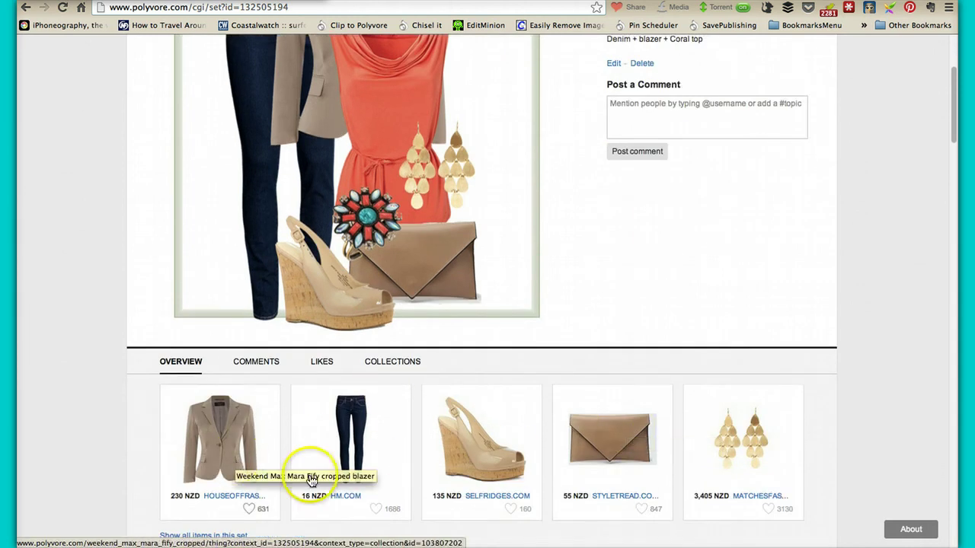
scroll(679, 446, "down", 3)
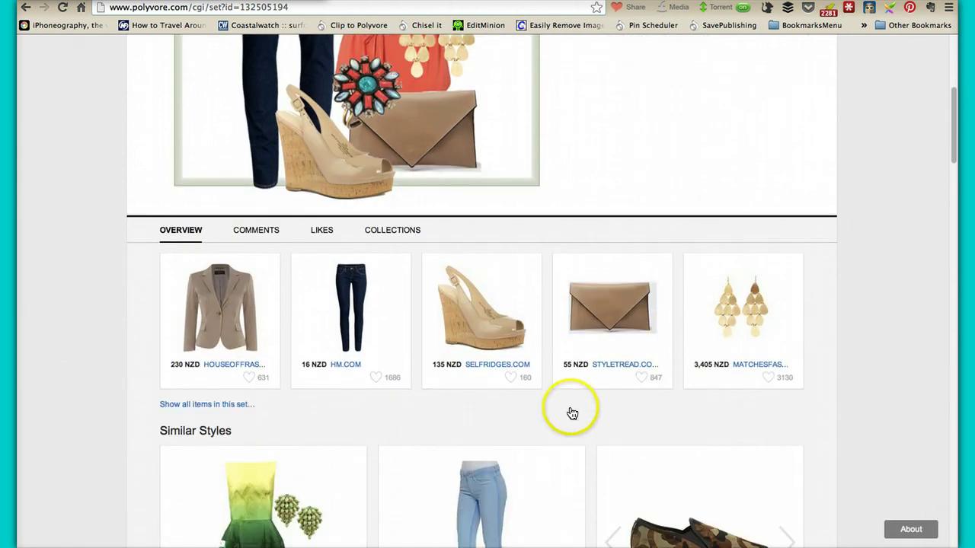
scroll(572, 414, "down", 3)
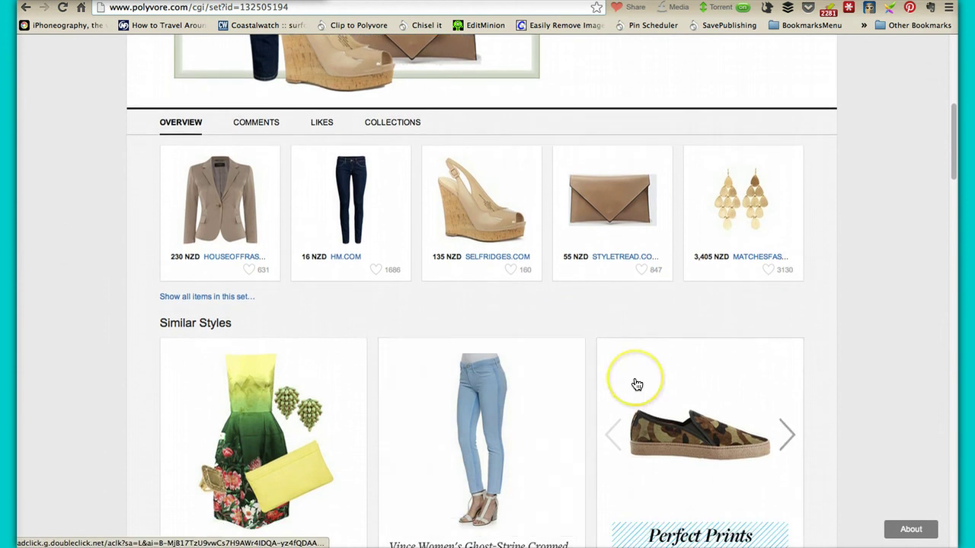
- Pin the published set to the Pinterest board My Freelancing Wardrobe, appending a freelancing wardrobe hashtag to the description, and close the pin window
scroll(637, 384, "up", 12)
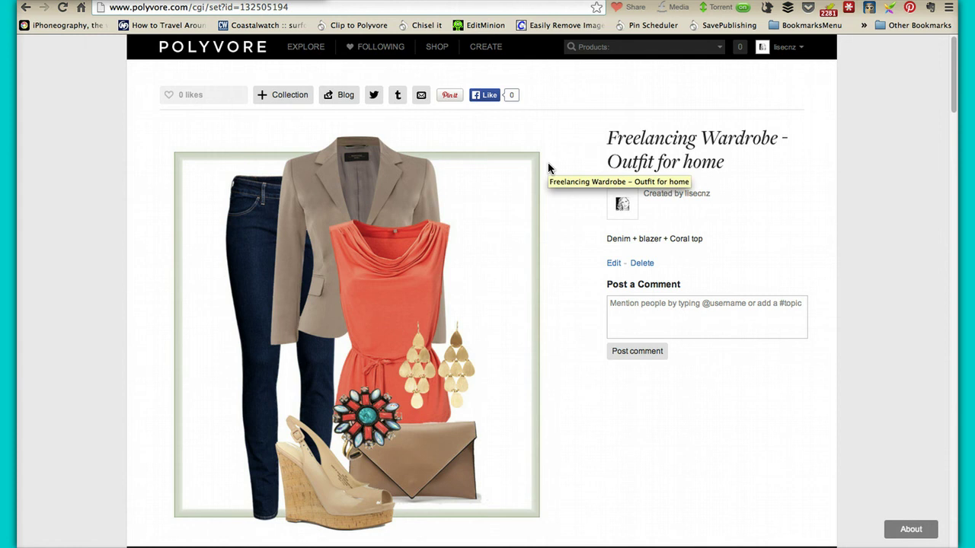
left_click(454, 96)
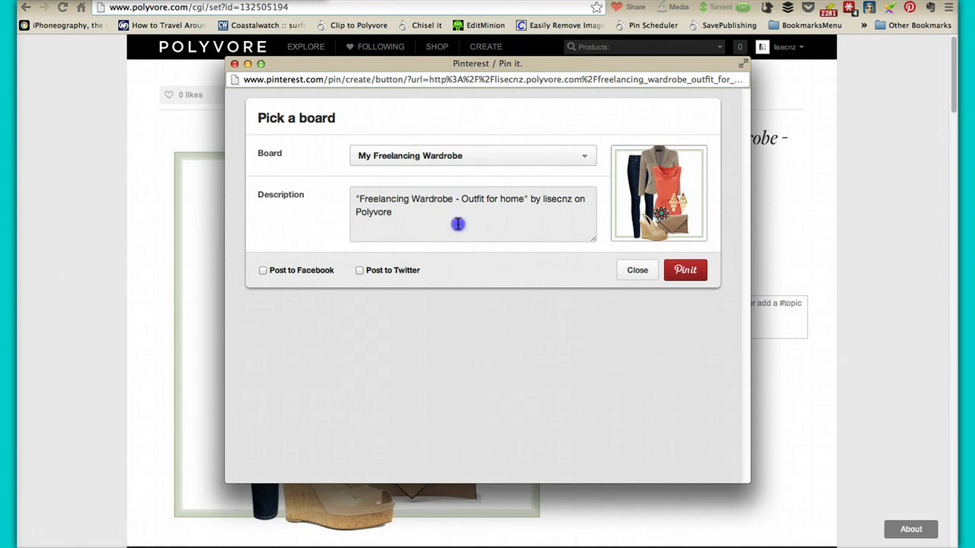
left_click(458, 223)
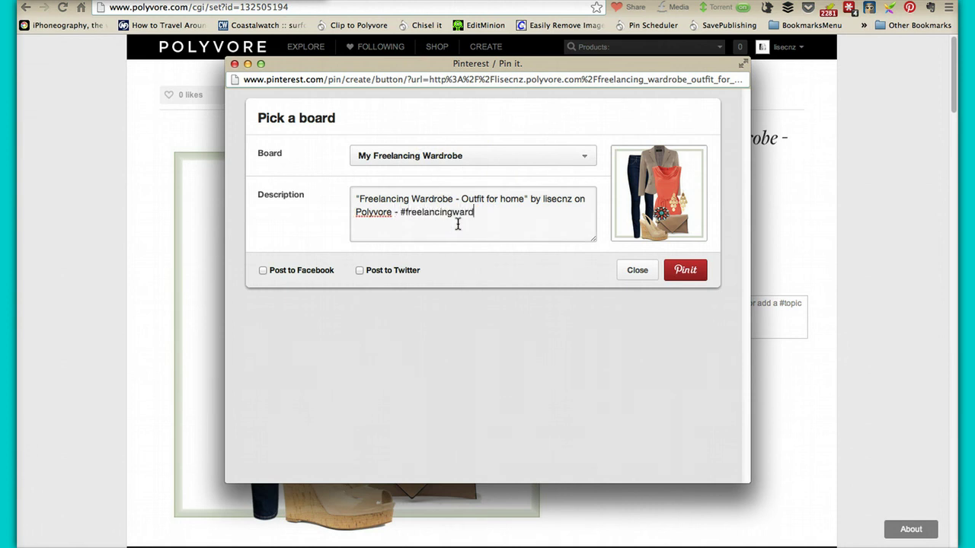
left_click(693, 275)
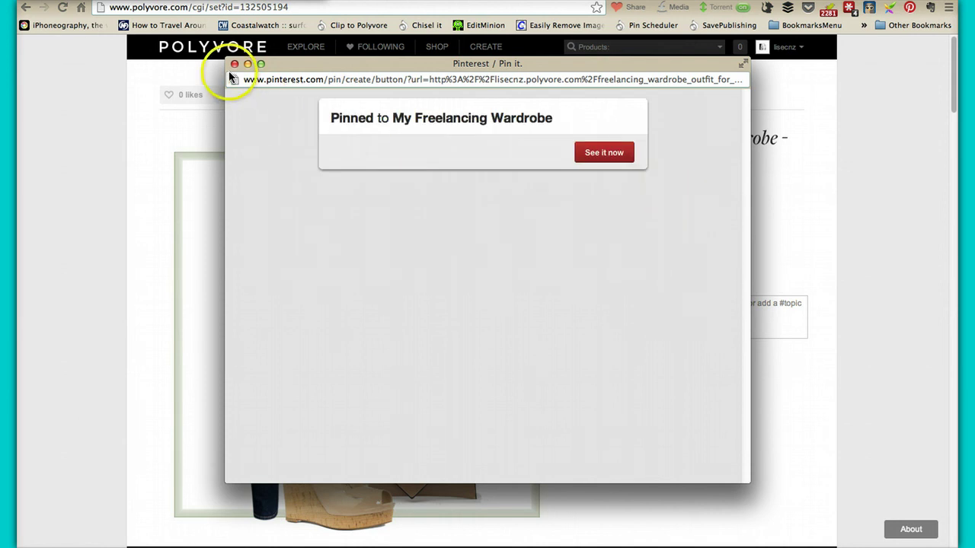
left_click(234, 64)
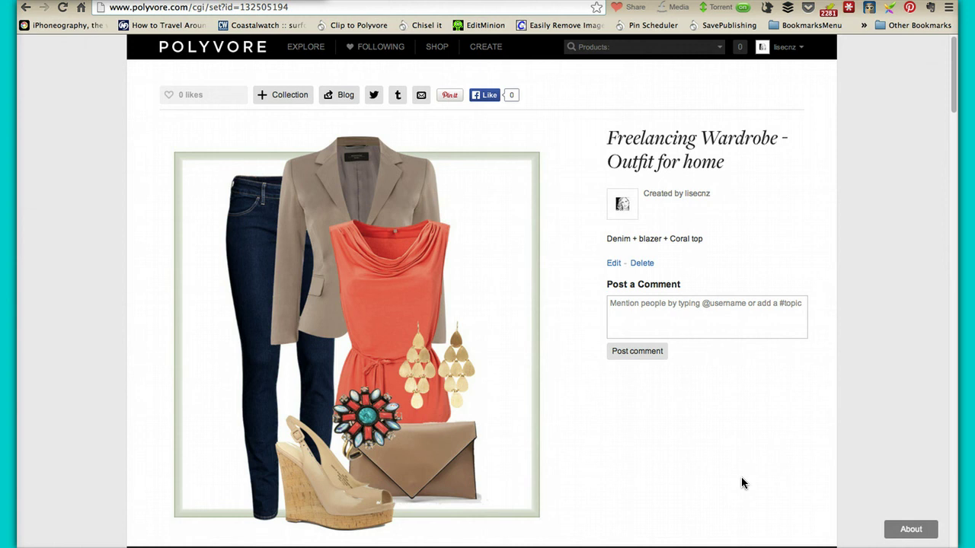
left_click(448, 95)
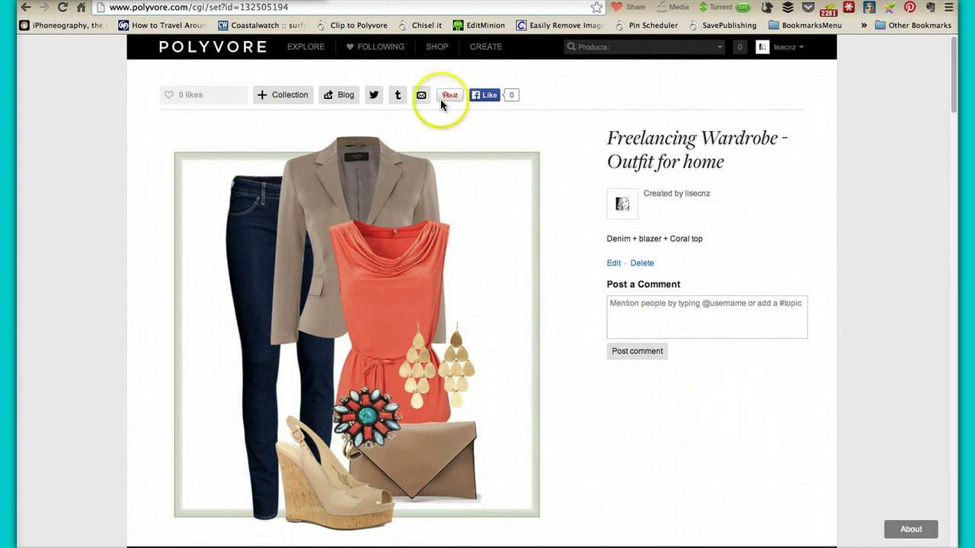